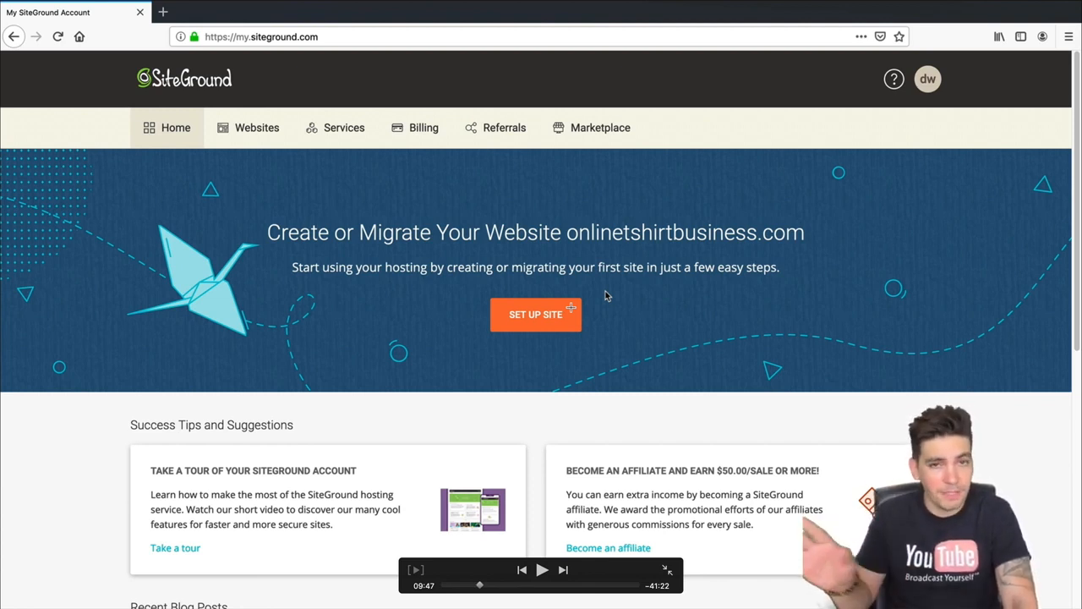
- Bring the Chrome window with the SiteGround account home page in front of Firefox
key("super+Tab")
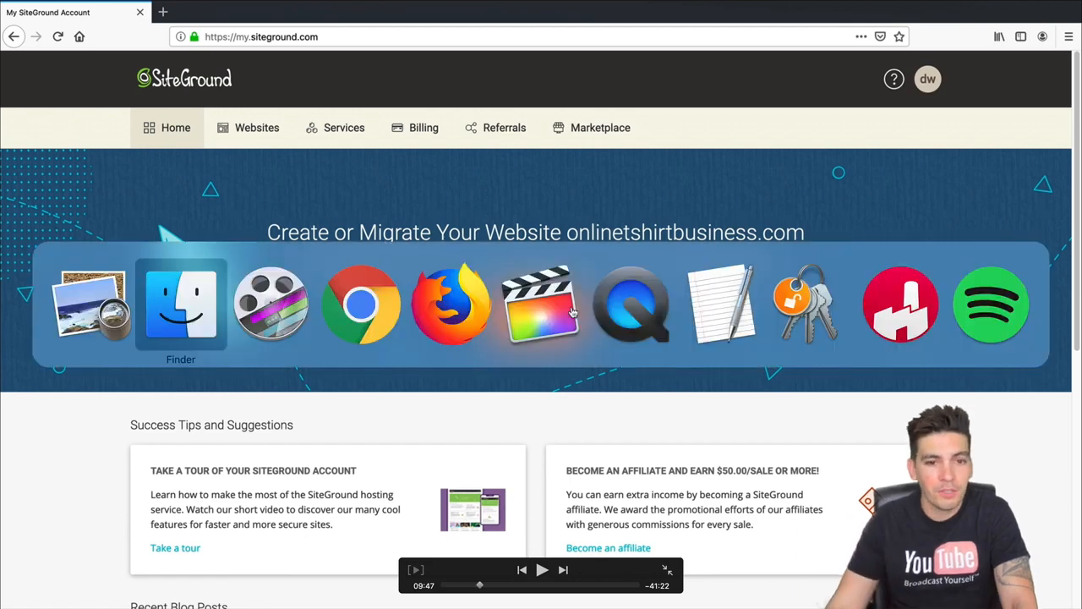
- From the Websites list, start adding a new website on the GrowBig Plan
key("super+Tab")
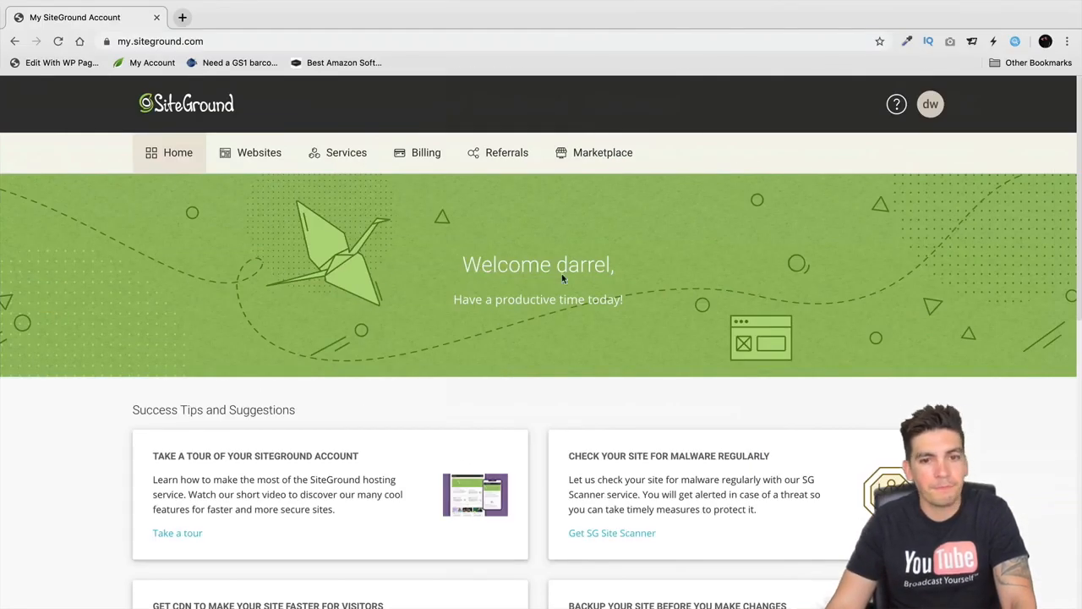
left_click(259, 154)
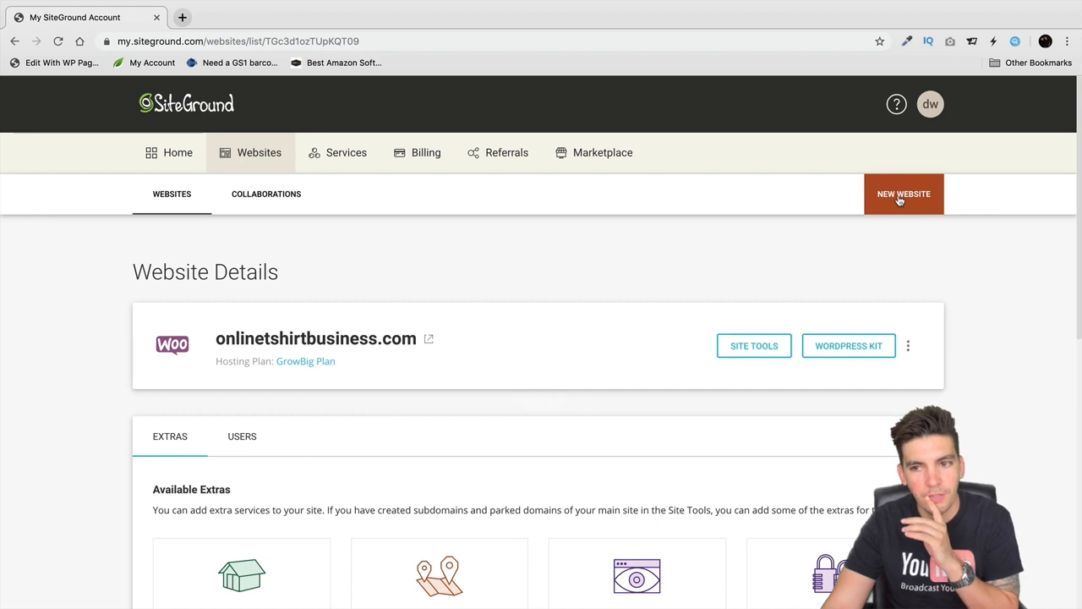
left_click(900, 199)
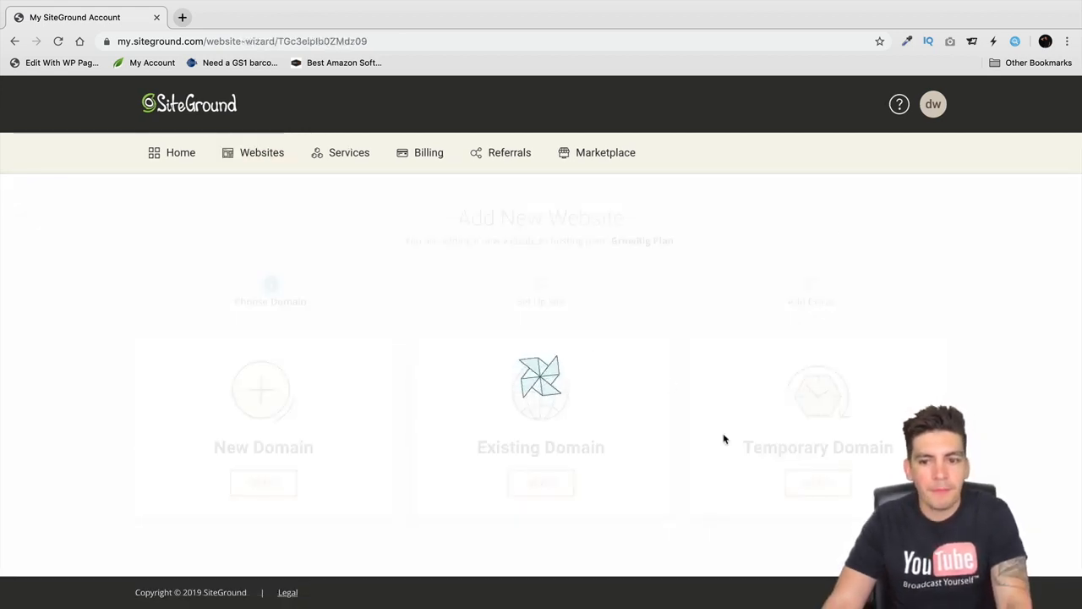
- Use a temporary sg-host.com domain and choose Start New Website
left_click(814, 484)
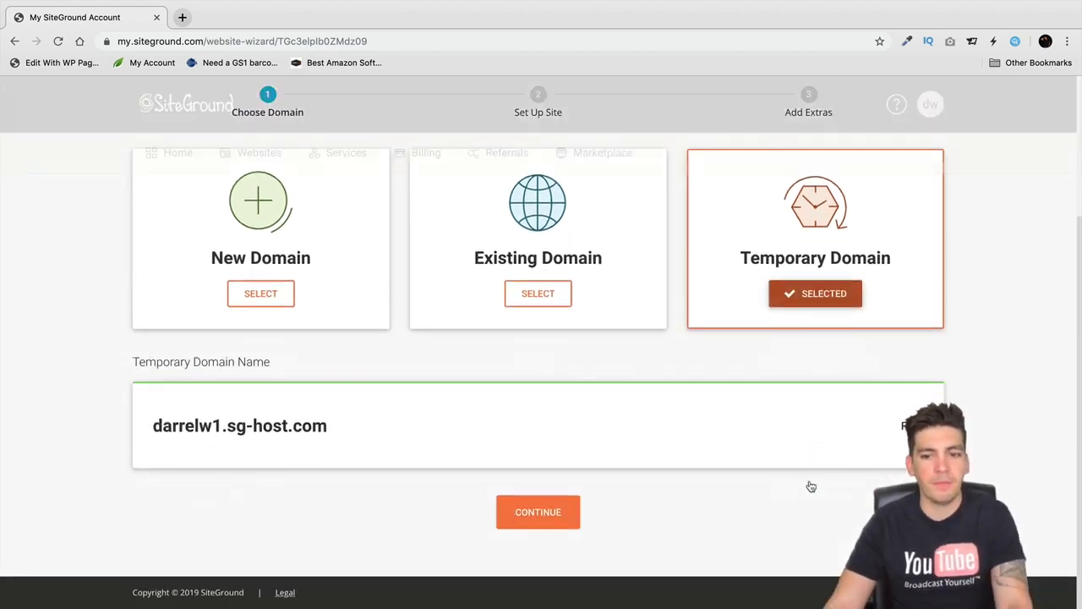
left_click(568, 511)
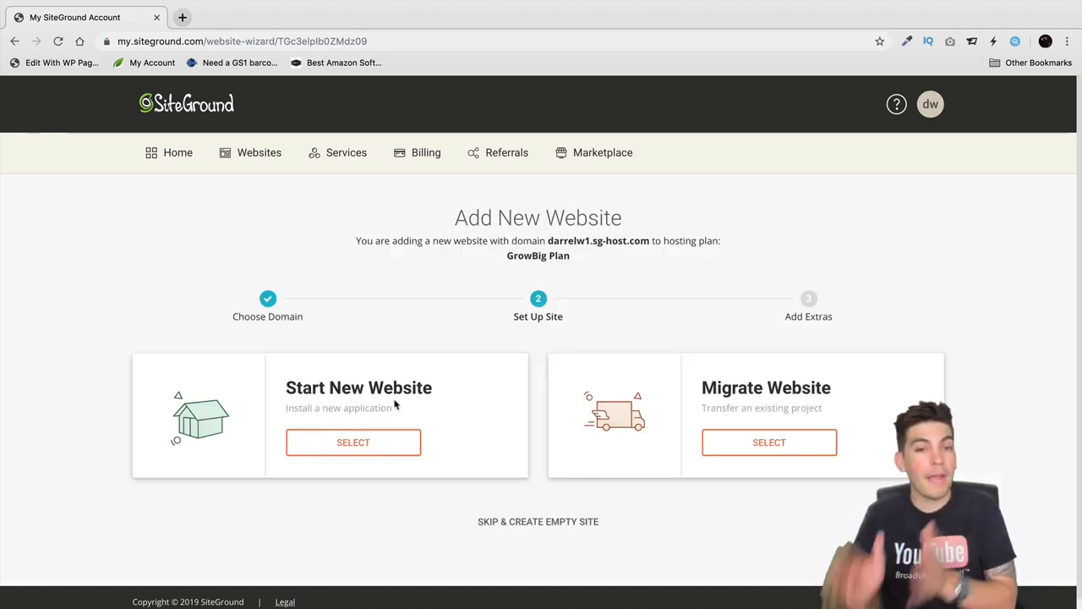
scroll(365, 364, "down", 1)
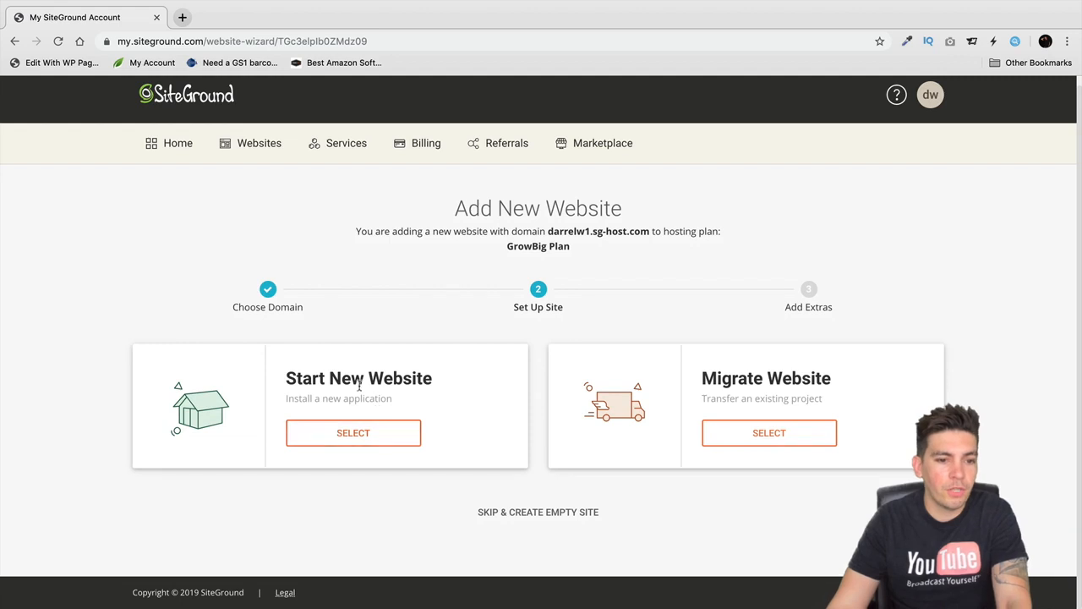
left_click(365, 437)
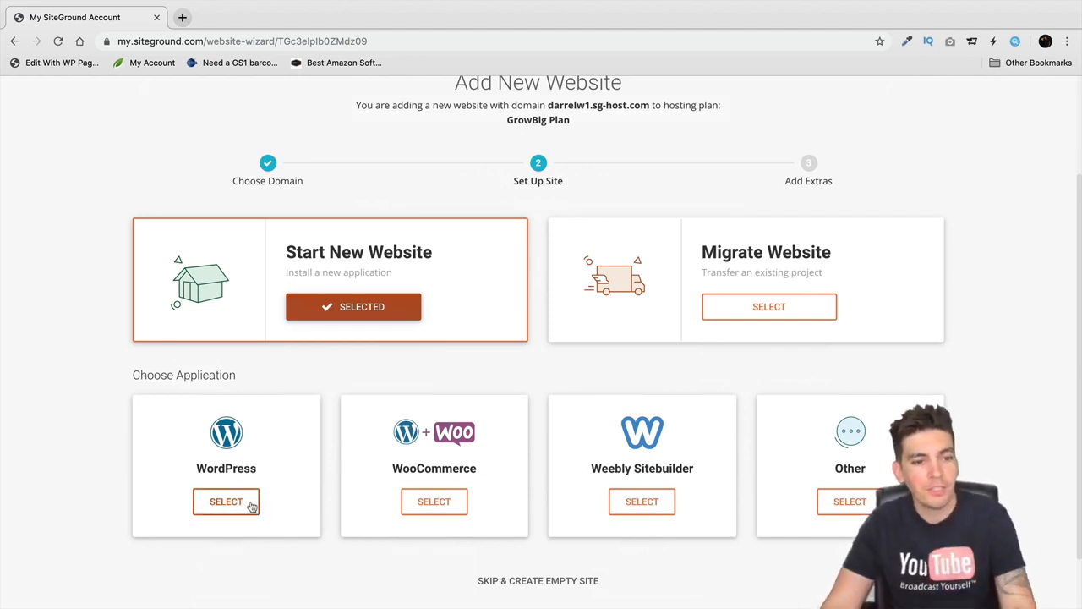
scroll(262, 416, "down", 1)
- Select WordPress as the application and continue with the autofilled admin e-mail and password
left_click(242, 476)
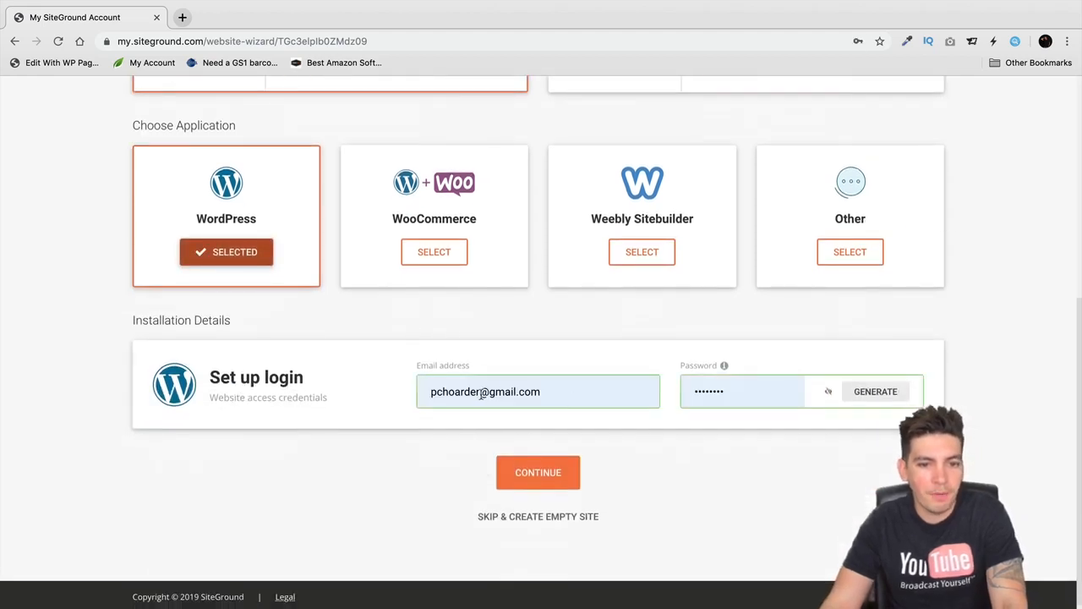
left_click(558, 473)
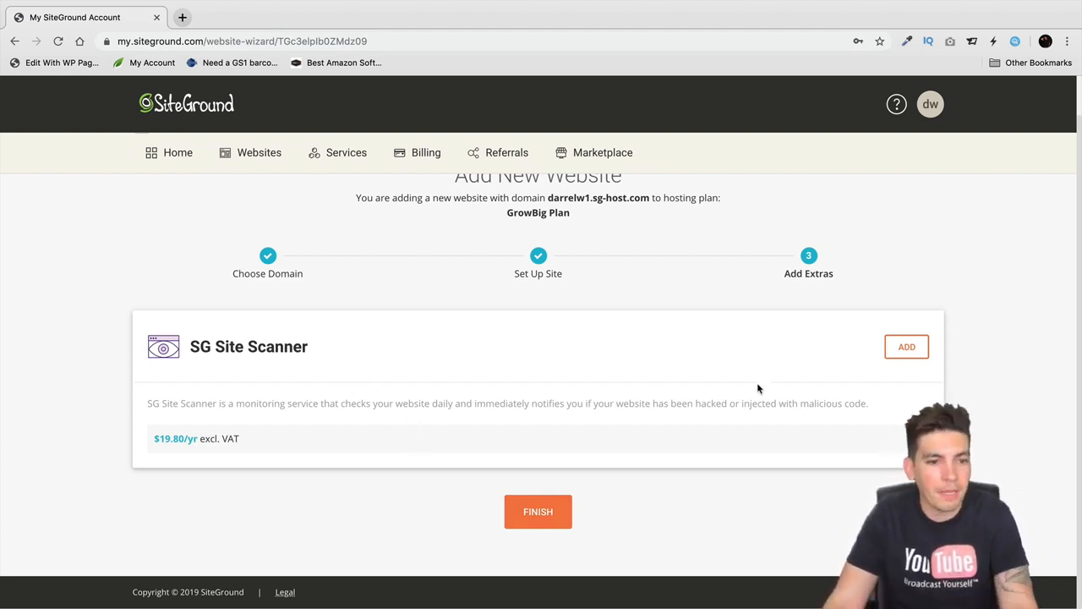
- Finish creating the site without adding the SG Site Scanner extra
left_click(558, 516)
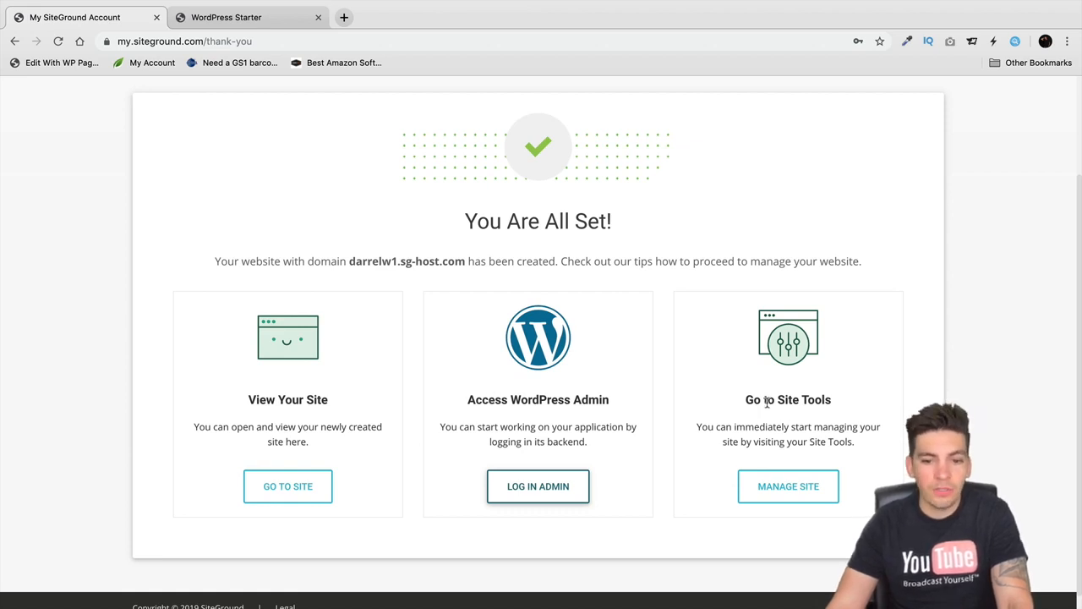
- Log into the new site's WordPress admin and exit the WordPress Starter wizard
left_click(569, 488)
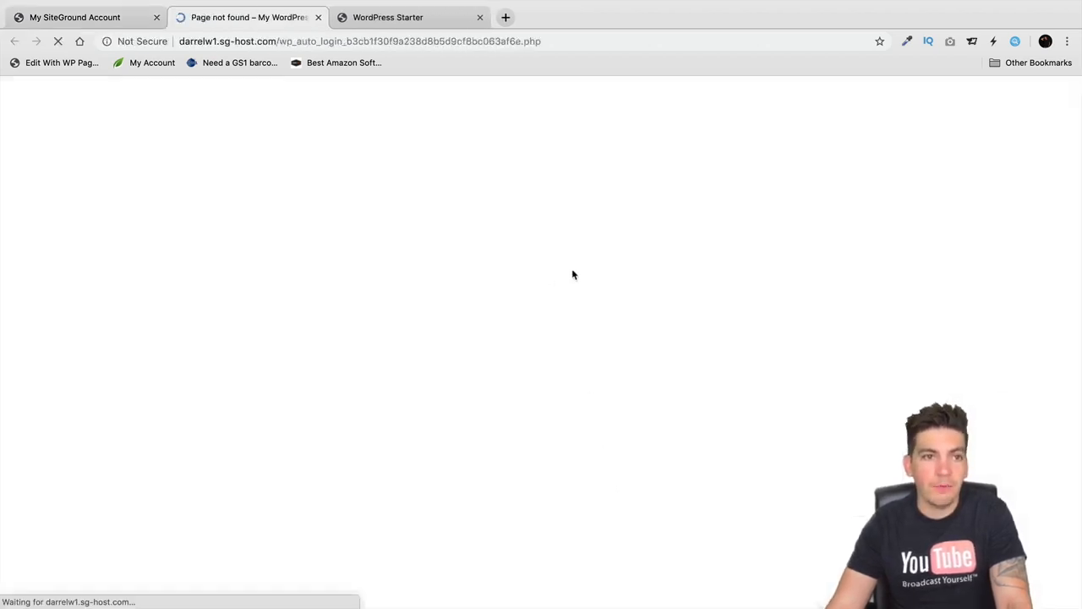
left_click(425, 25)
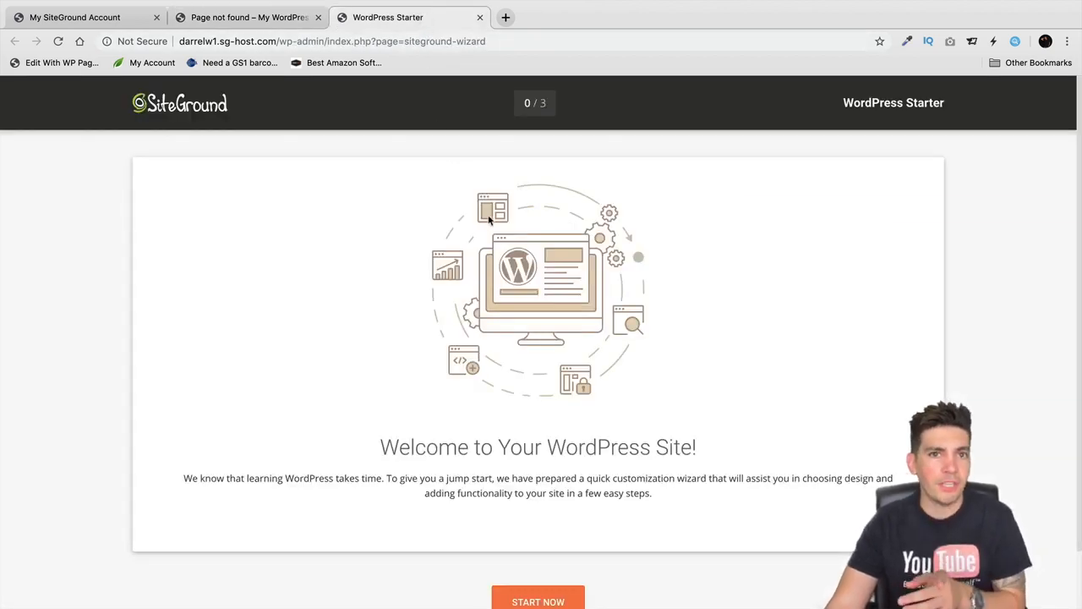
scroll(507, 237, "down", 3)
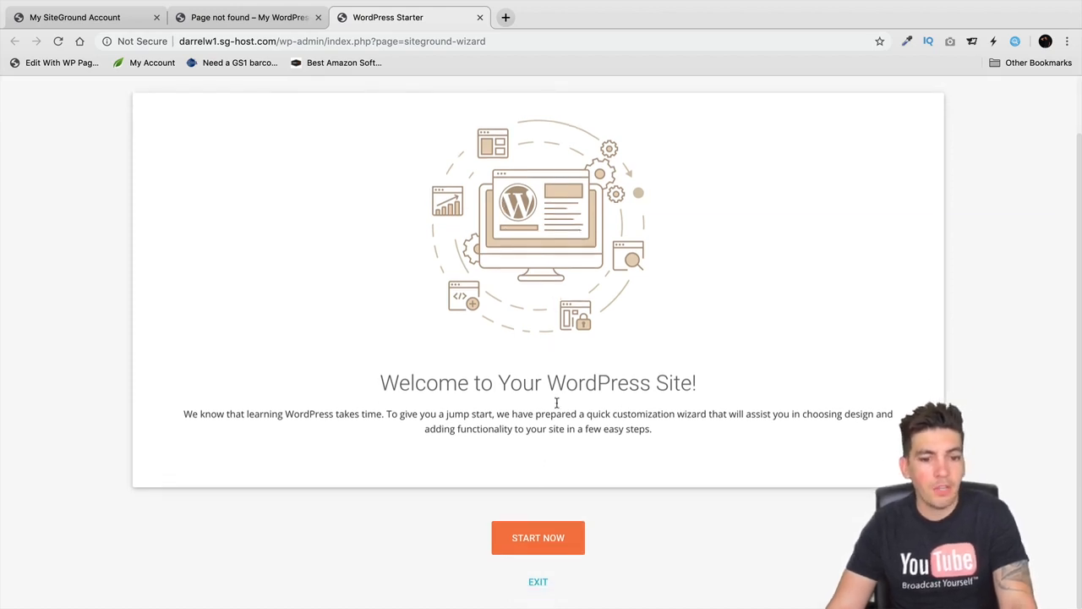
scroll(567, 418, "up", 3)
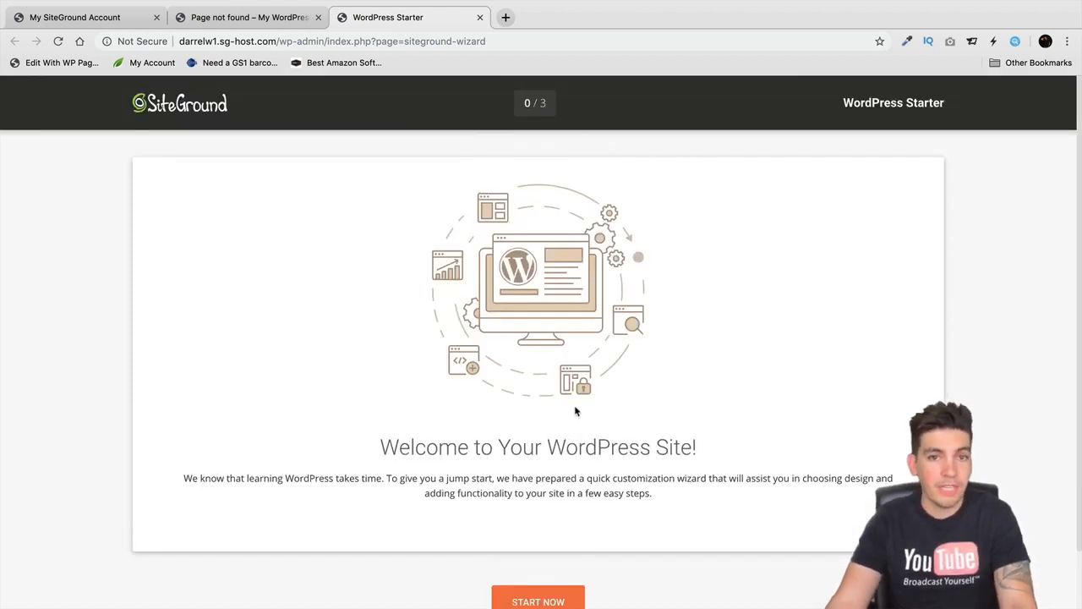
scroll(575, 412, "down", 3)
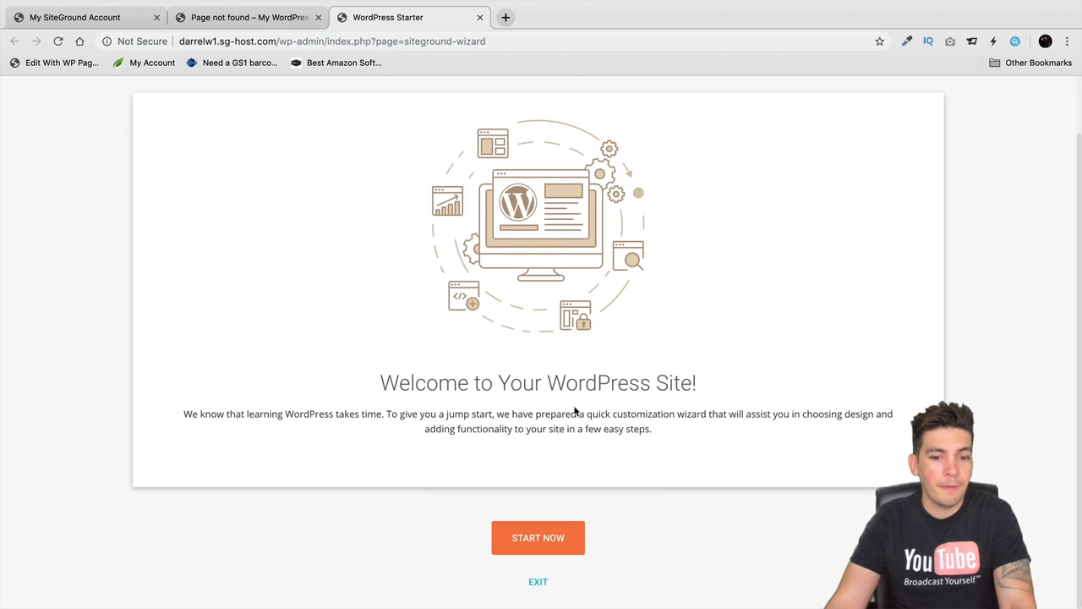
left_click(542, 579)
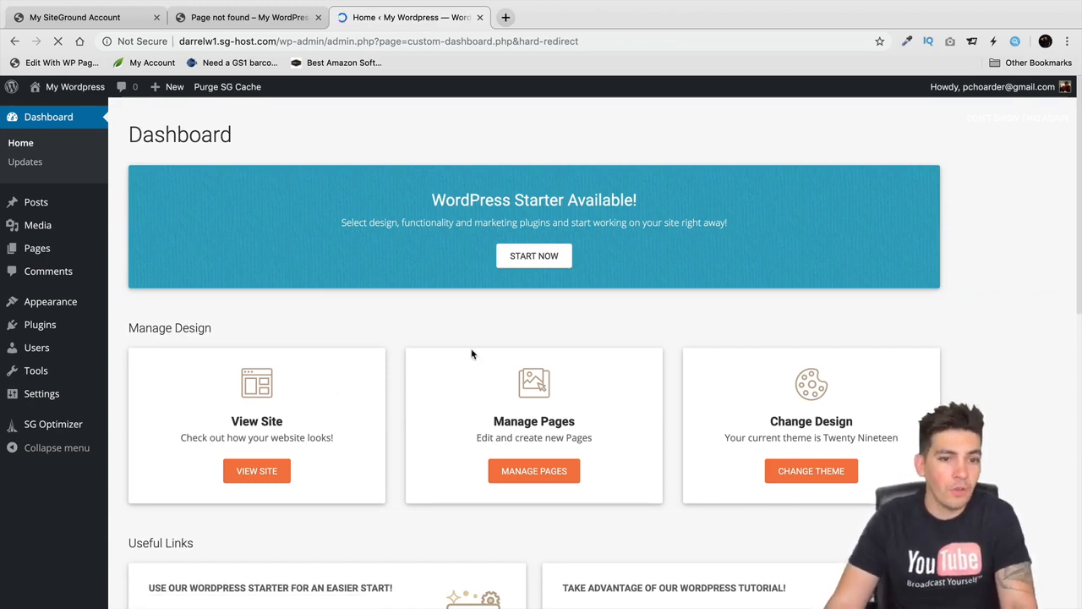
scroll(525, 451, "down", 1)
scroll(525, 452, "down", 4)
scroll(508, 406, "up", 5)
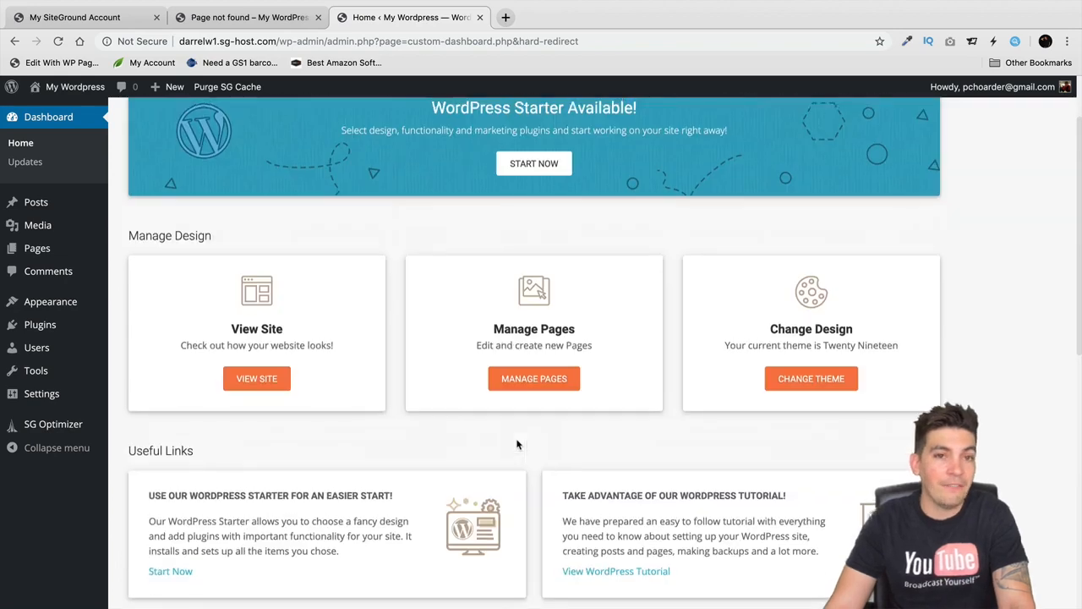
- Deactivate the WordPress Starter plugin, return to the Dashboard, then go back to the SiteGround tab
mouse_move(39, 330)
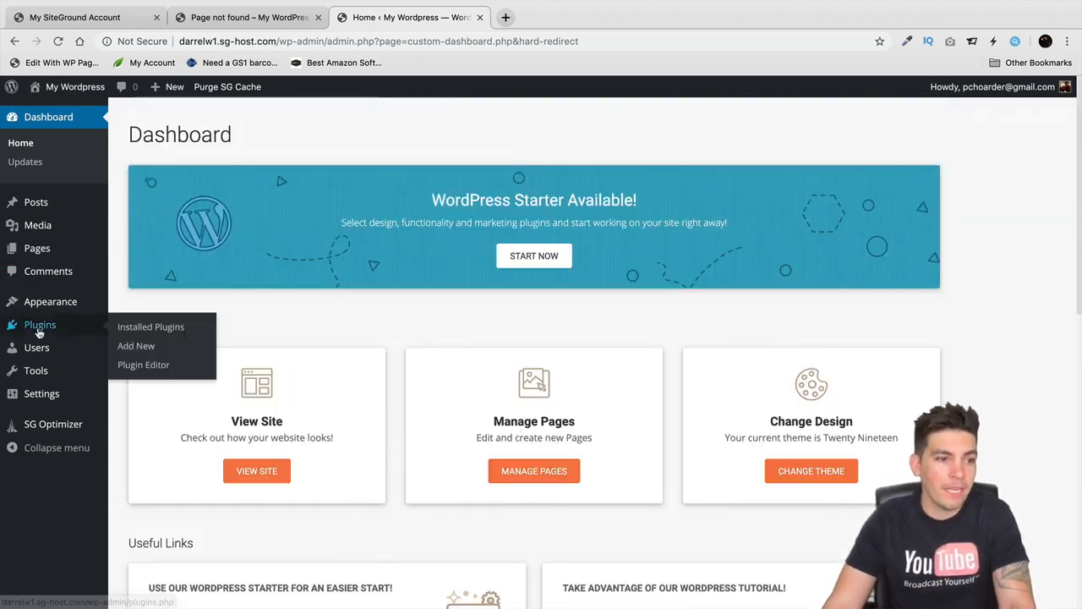
left_click(149, 330)
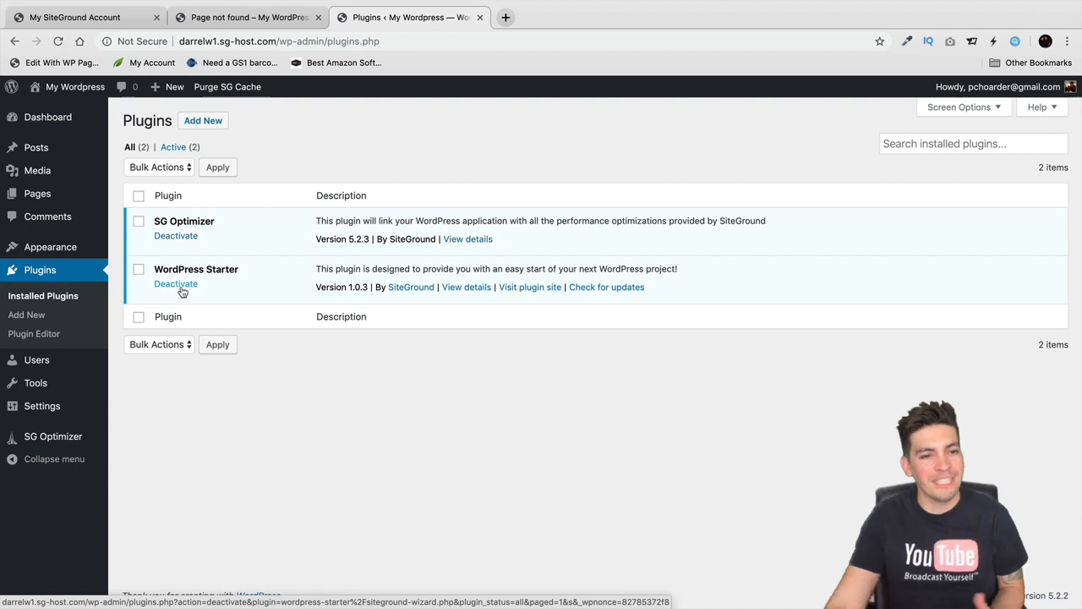
left_click(181, 288)
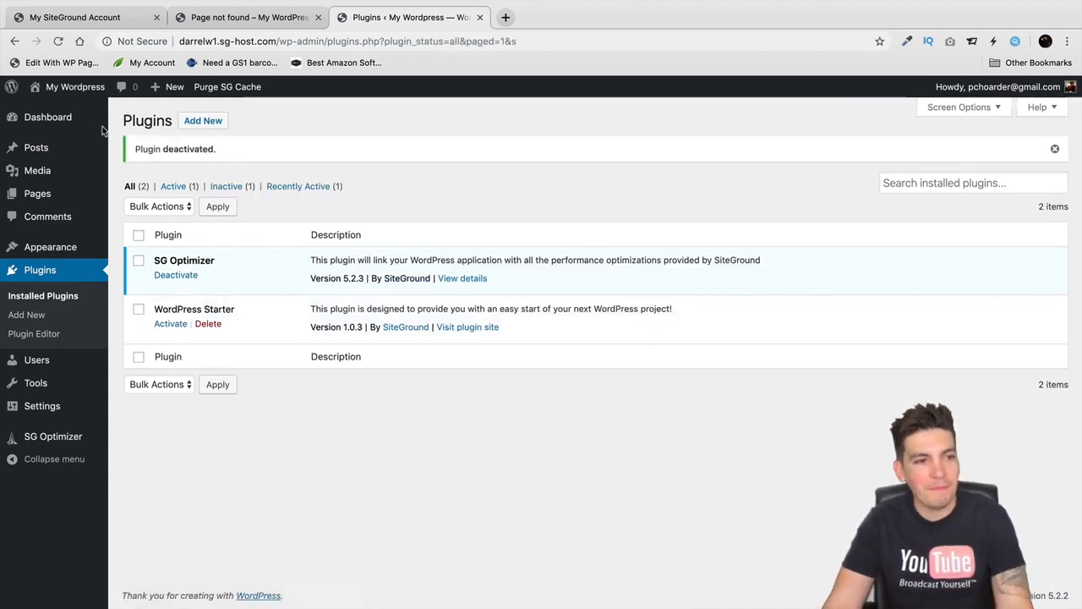
left_click(83, 119)
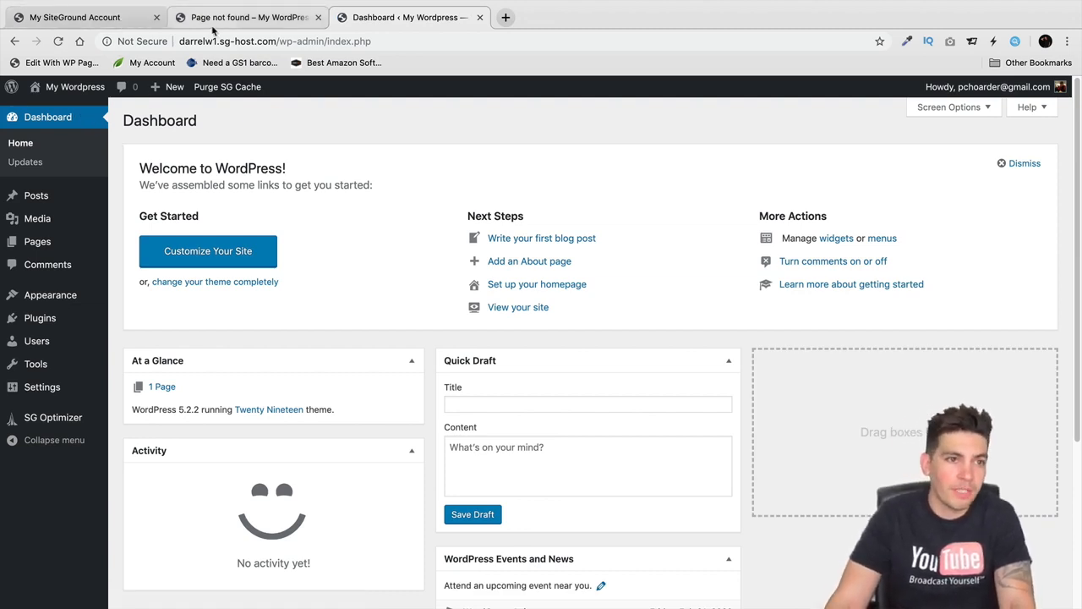
left_click(126, 18)
scroll(420, 372, "up", 3)
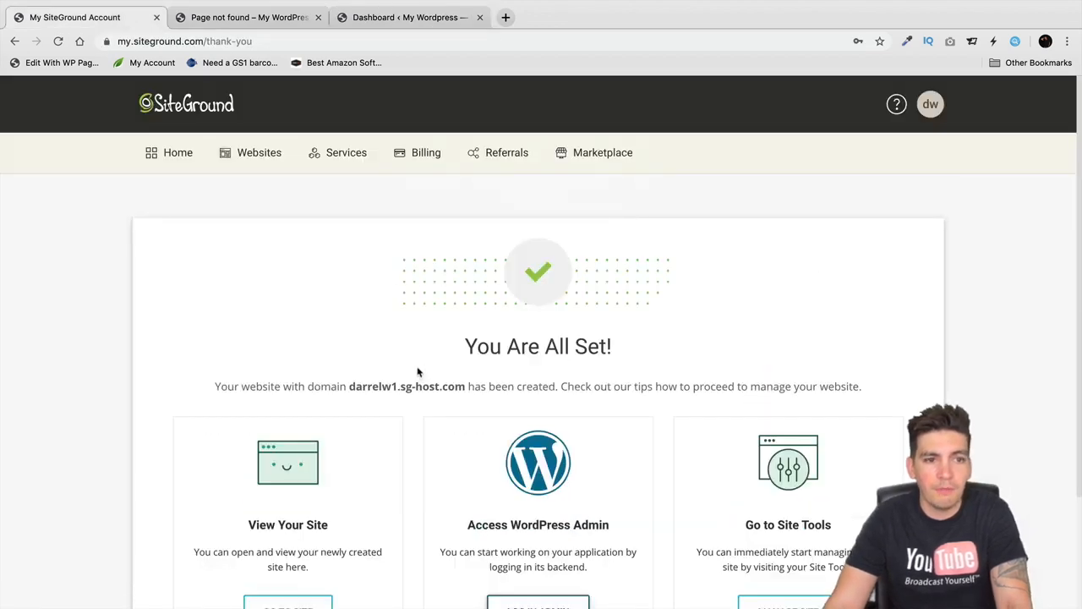
- Visit the account Home and the Services hosting plans, then the Websites list
left_click(179, 163)
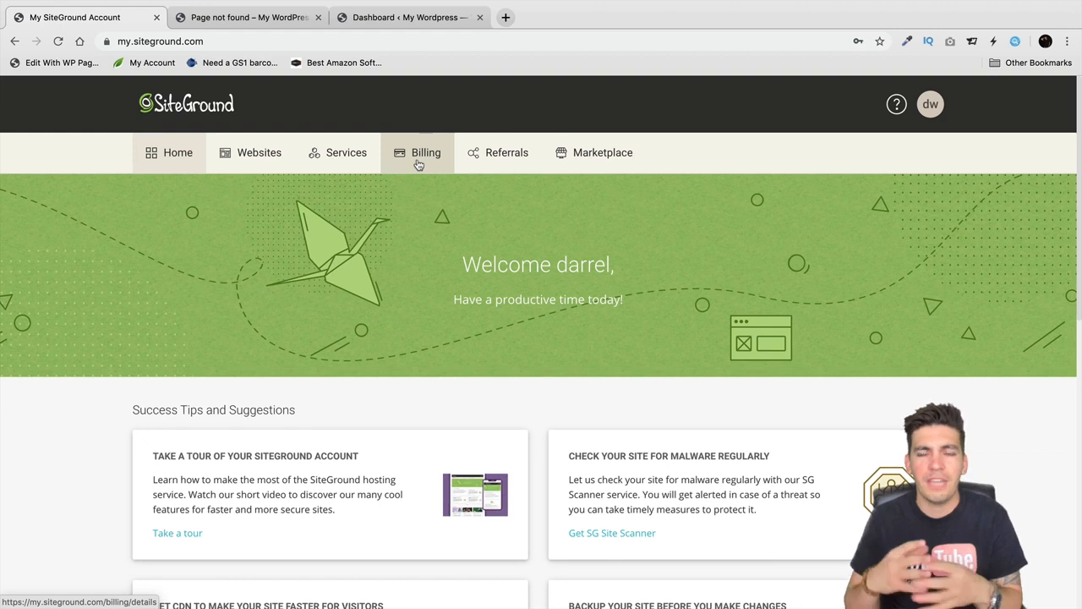
left_click(354, 157)
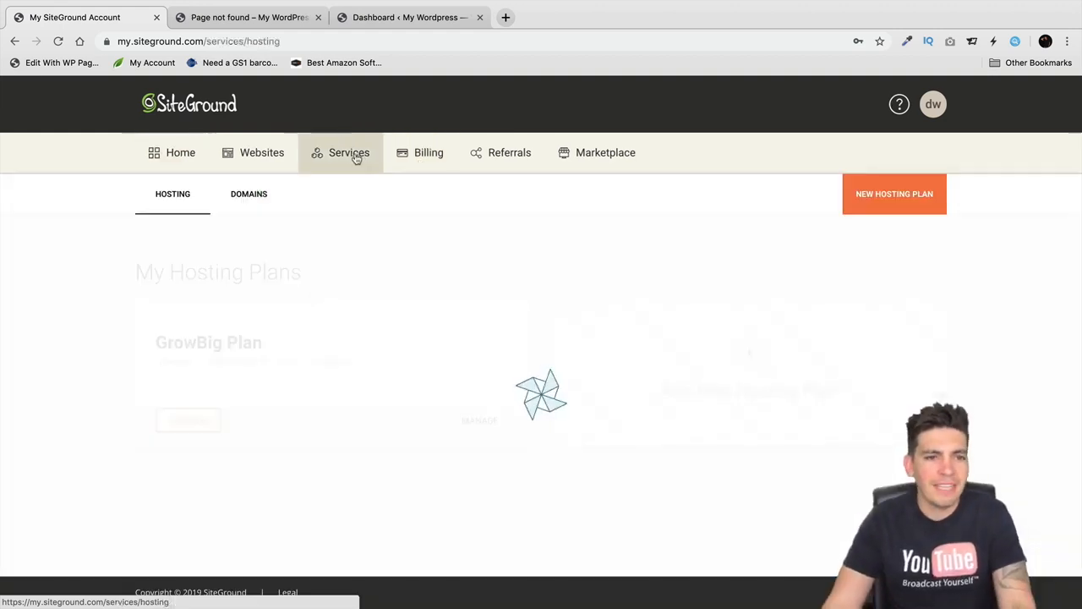
left_click(272, 155)
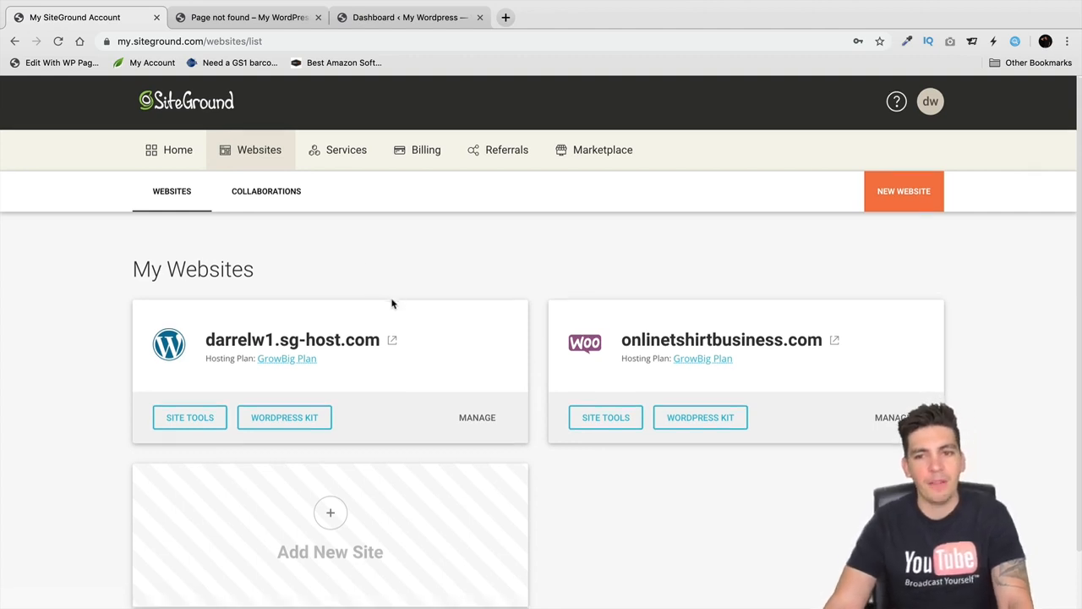
- Glance at the site's front-end and WordPress tabs, then open Site Tools for the sg-host.com site
scroll(392, 303, "down", 2)
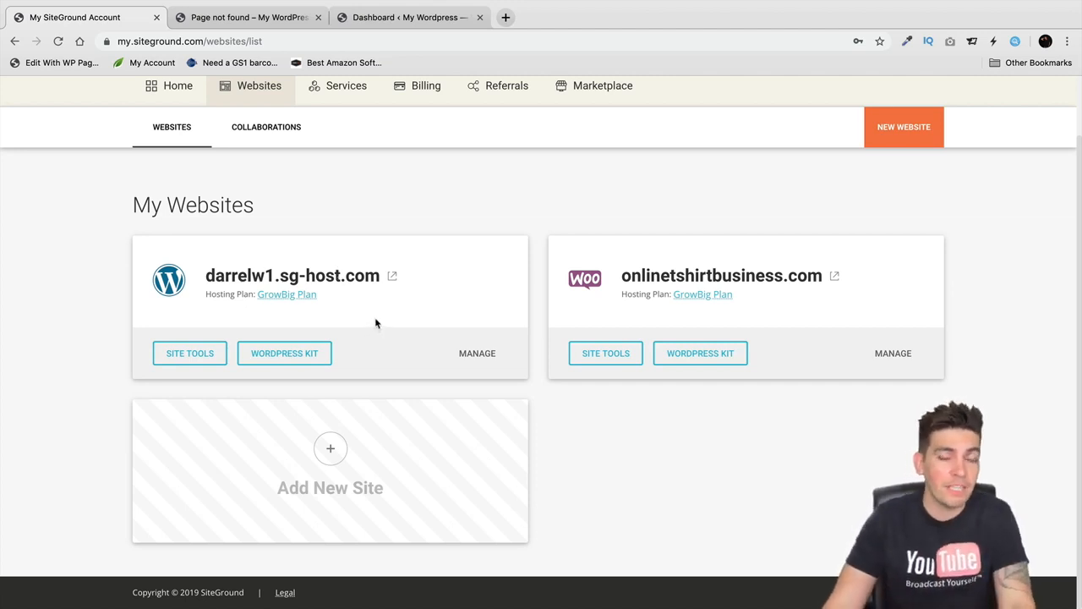
scroll(377, 325, "up", 2)
scroll(389, 300, "down", 1)
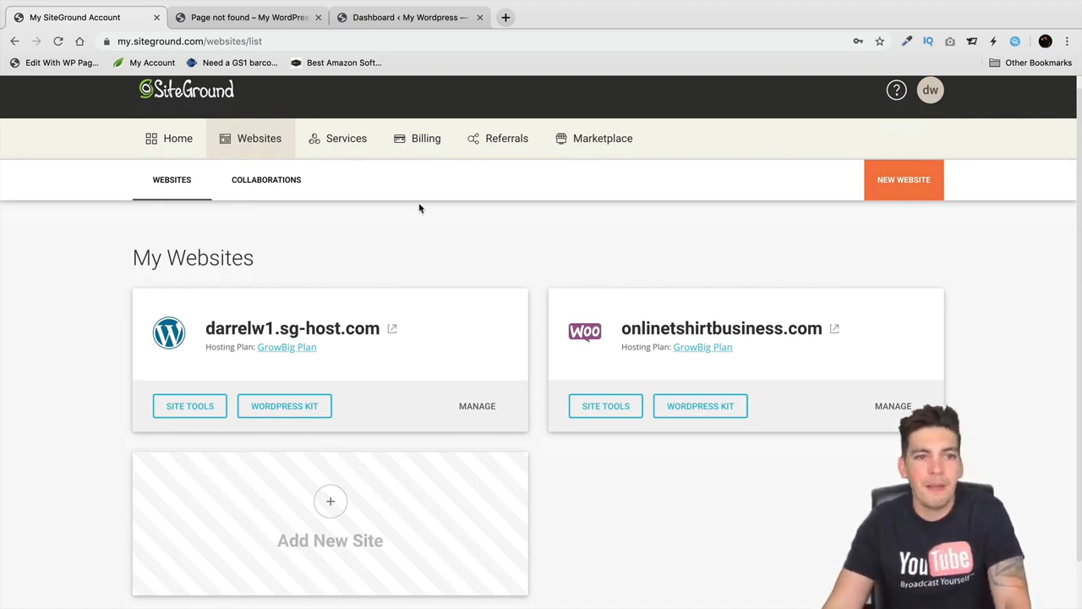
left_click(283, 17)
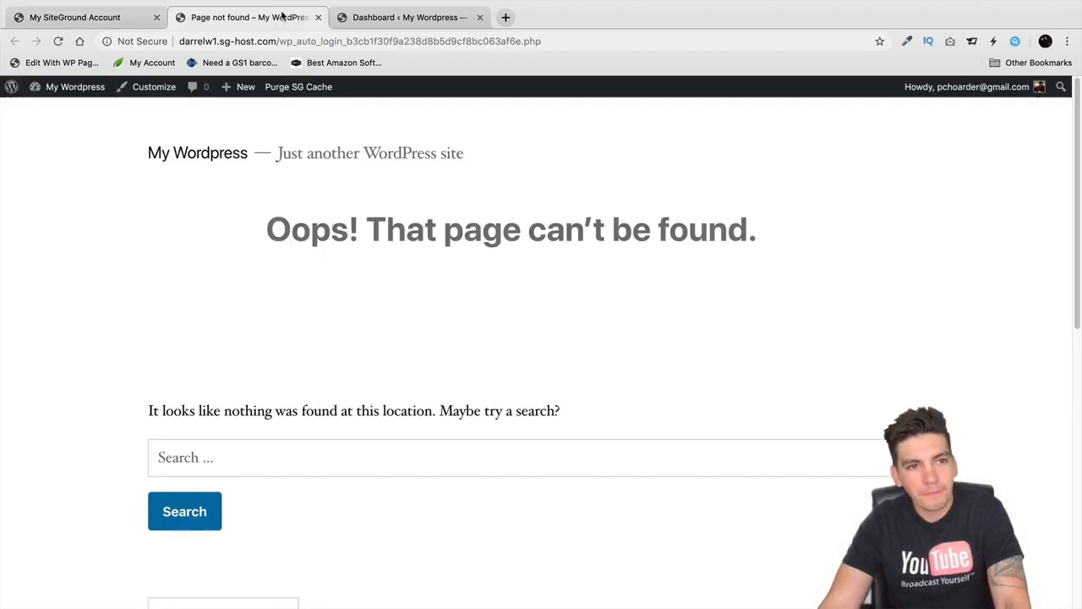
left_click(385, 16)
left_click(110, 17)
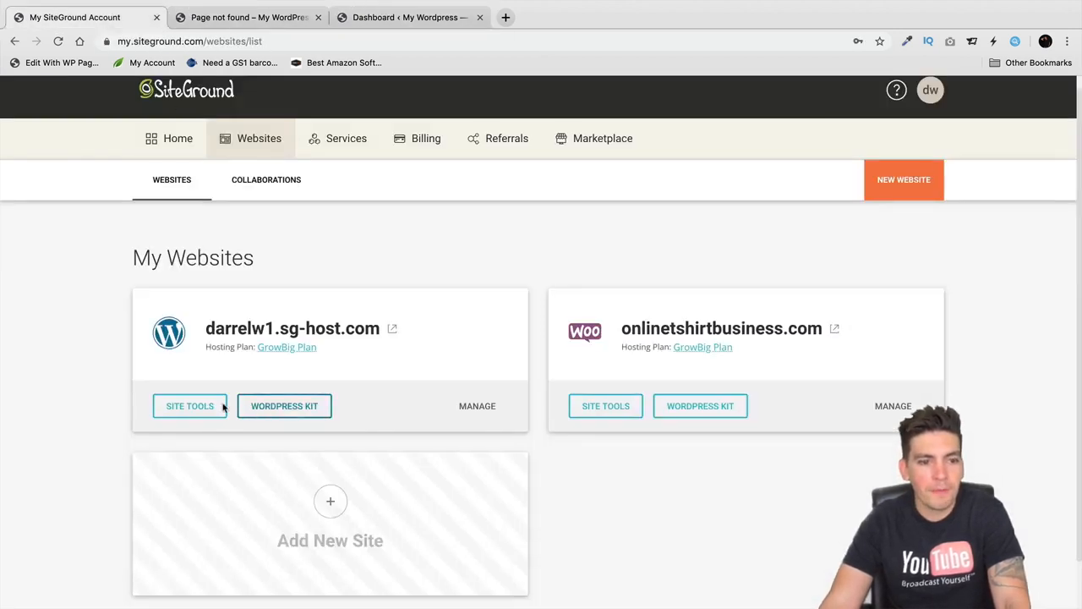
scroll(268, 375, "down", 1)
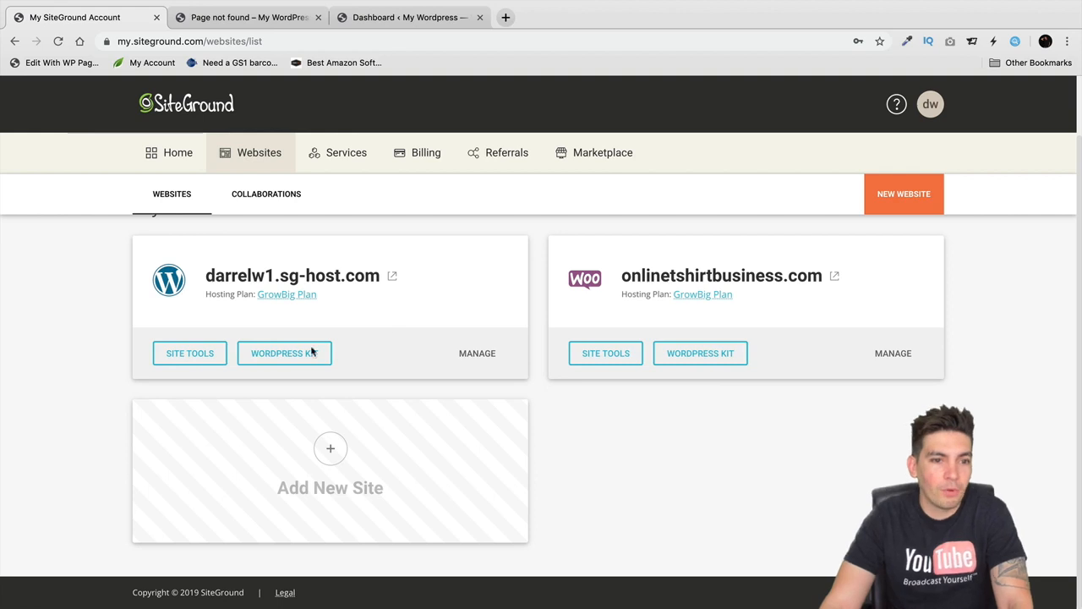
left_click(196, 355)
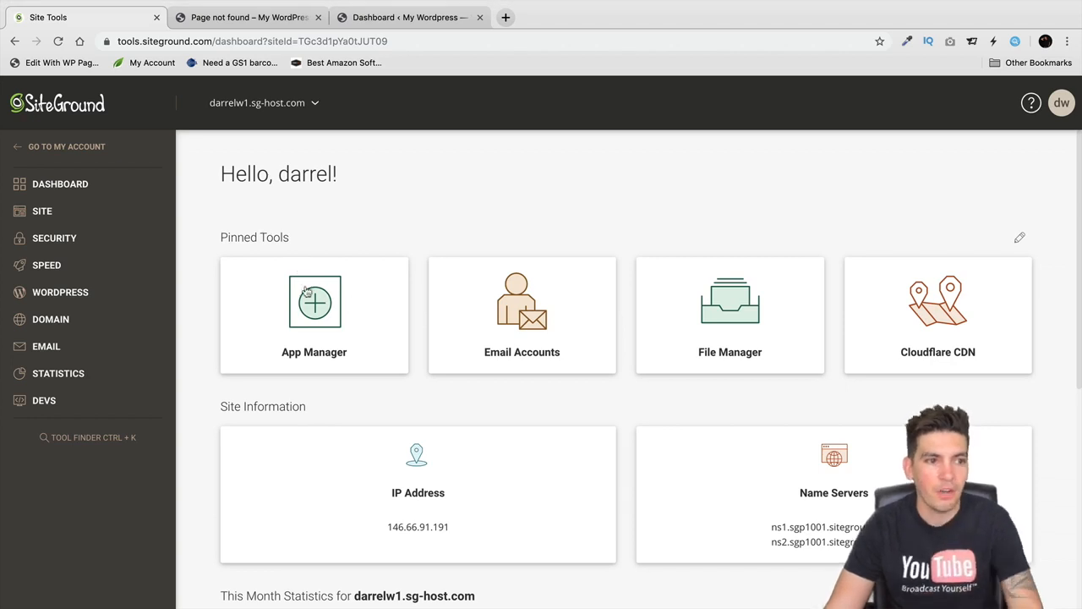
- Expand the WordPress and Domain groups and view installations under Install & Manage WordPress
left_click(84, 296)
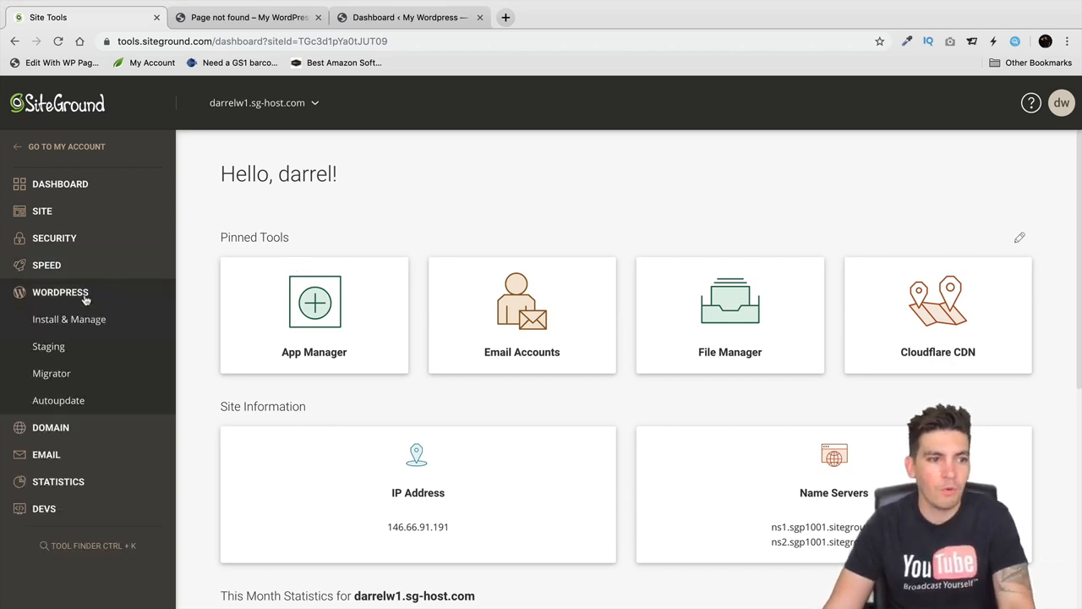
left_click(83, 427)
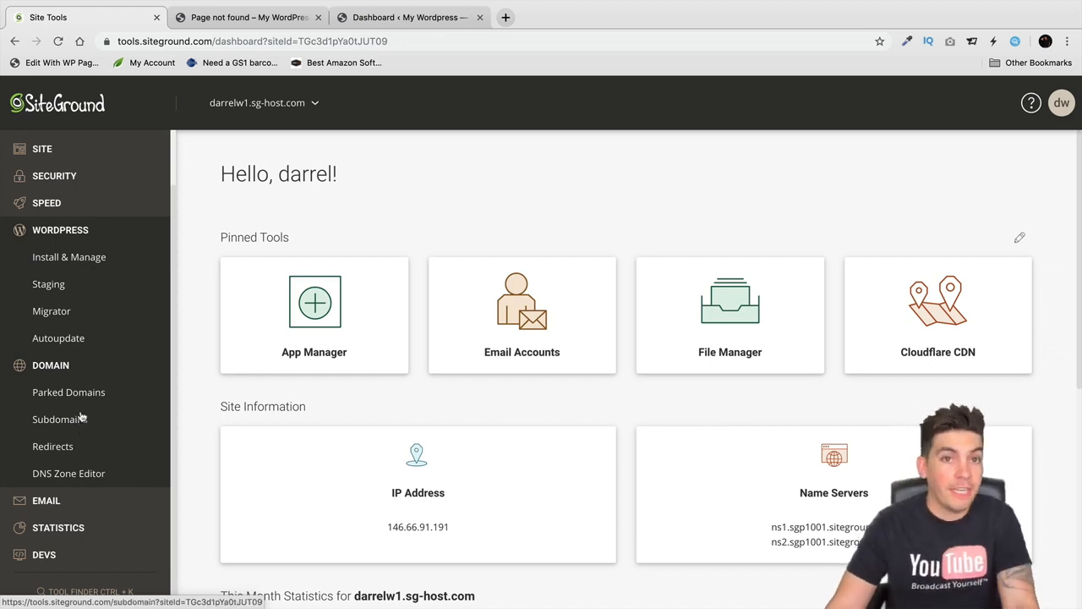
left_click(69, 260)
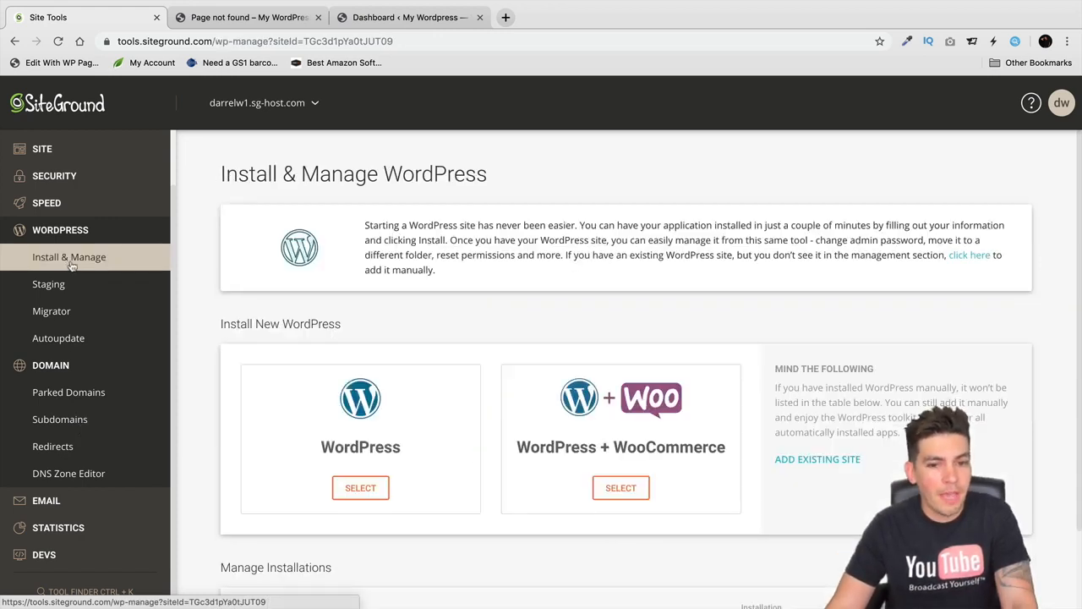
scroll(251, 416, "down", 2)
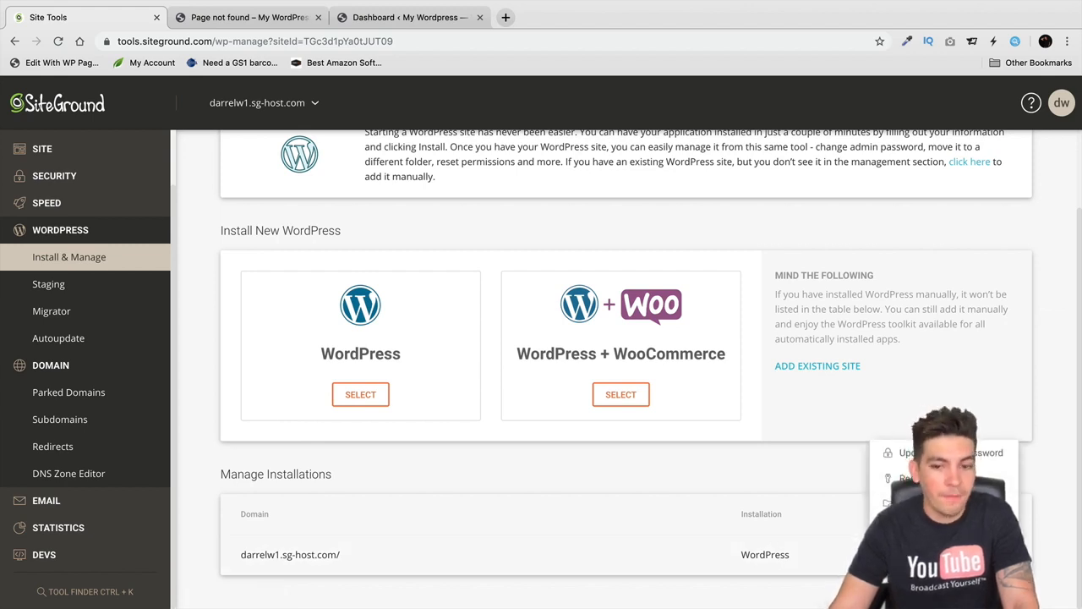
left_click(1005, 555)
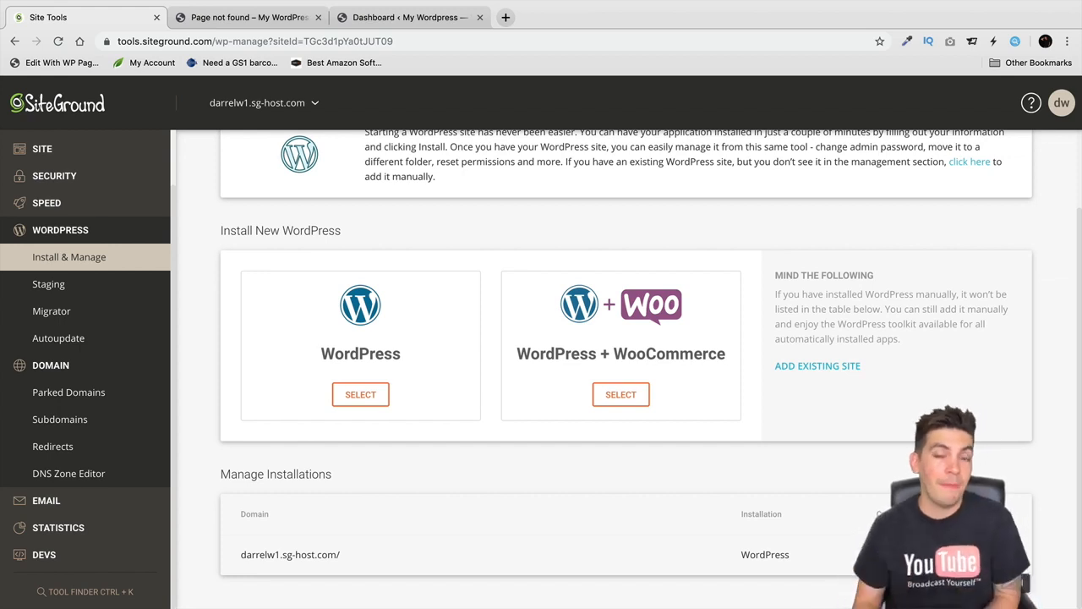
- Expand the Email group and open the email accounts page
left_click(73, 501)
scroll(73, 501, "down", 3)
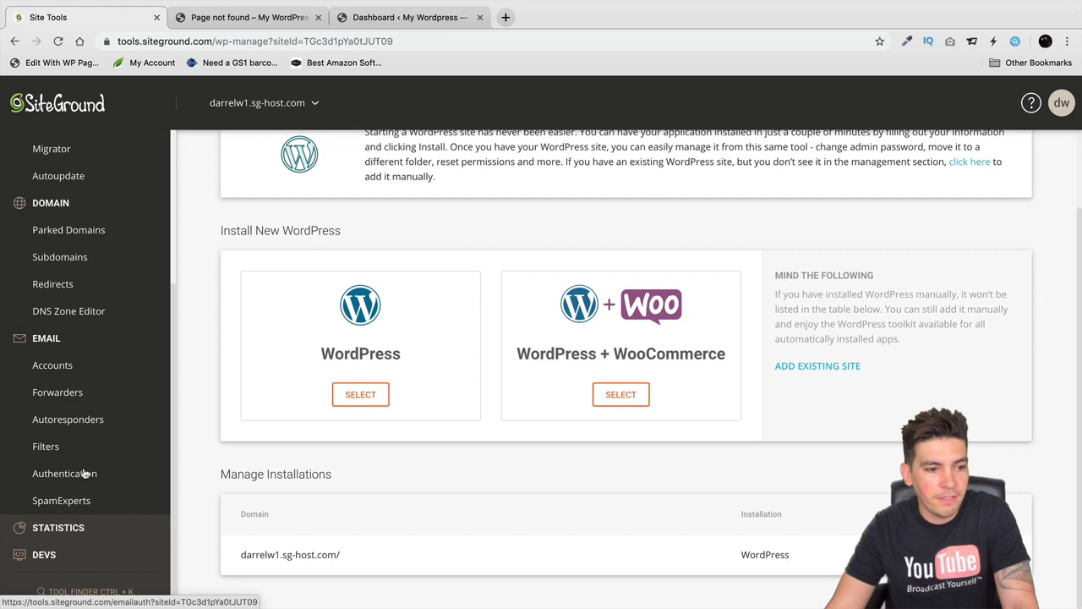
left_click(83, 365)
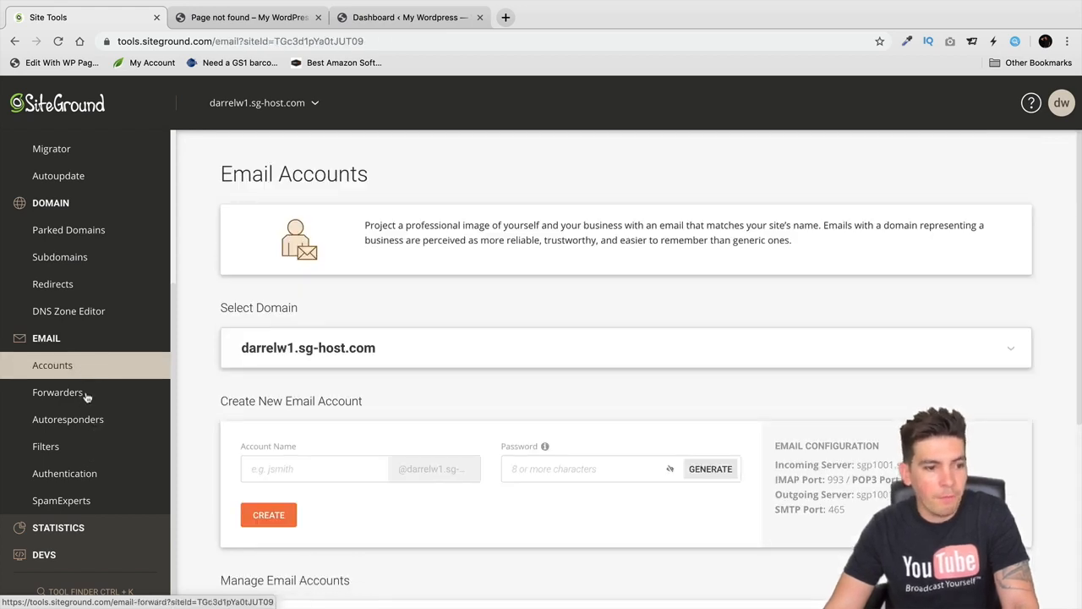
- View the email forwarders and autoresponders pages, then expand the Statistics tools group
left_click(85, 394)
left_click(87, 417)
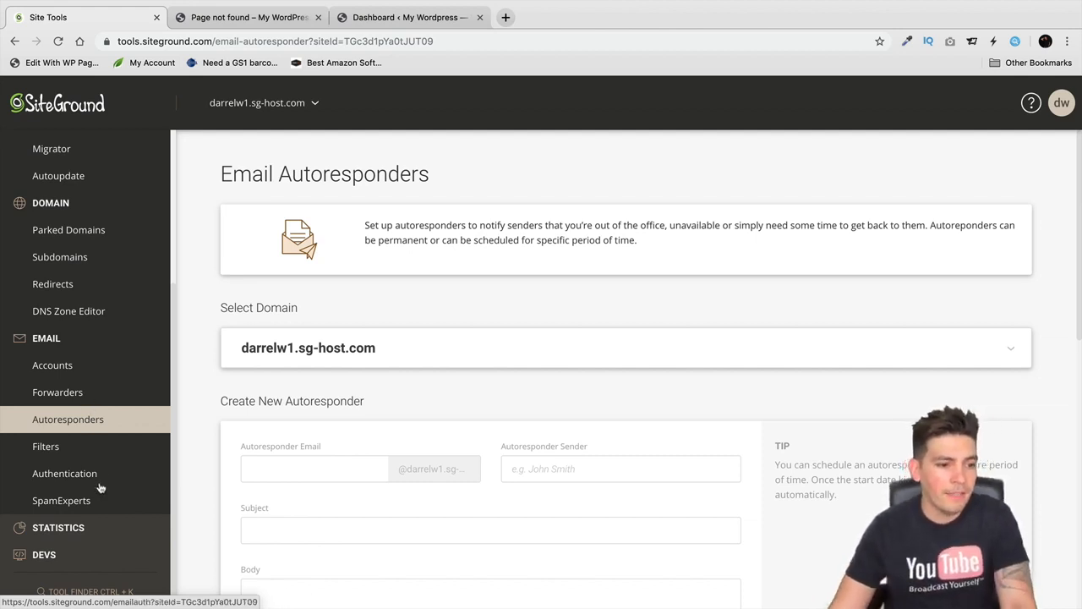
left_click(85, 528)
- Open the site's Traffic statistics, showing 0 unique visitors for Aug 2019
scroll(87, 527, "down", 2)
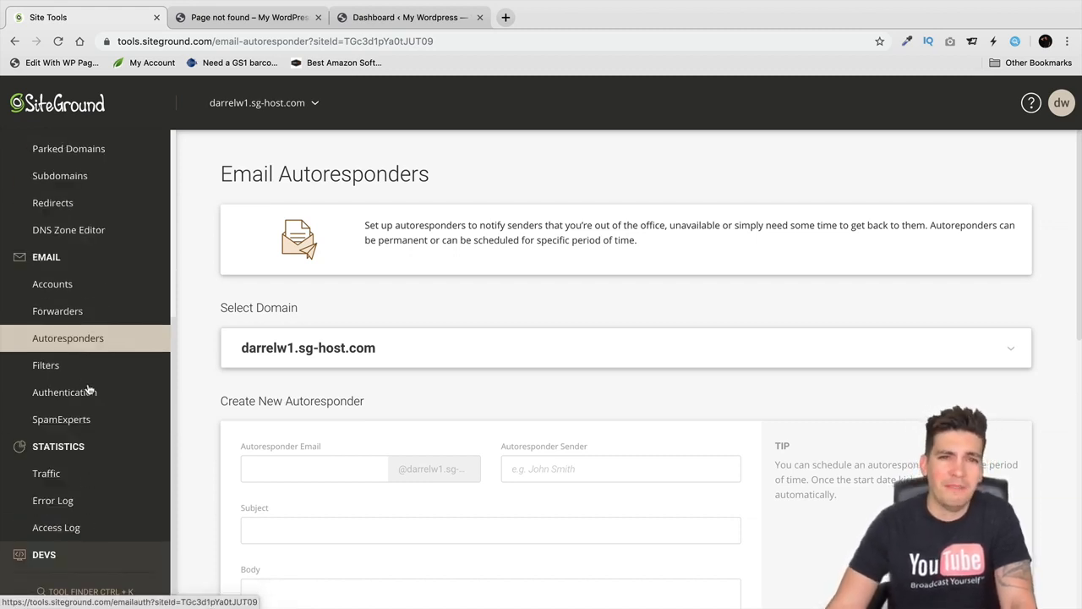
left_click(81, 468)
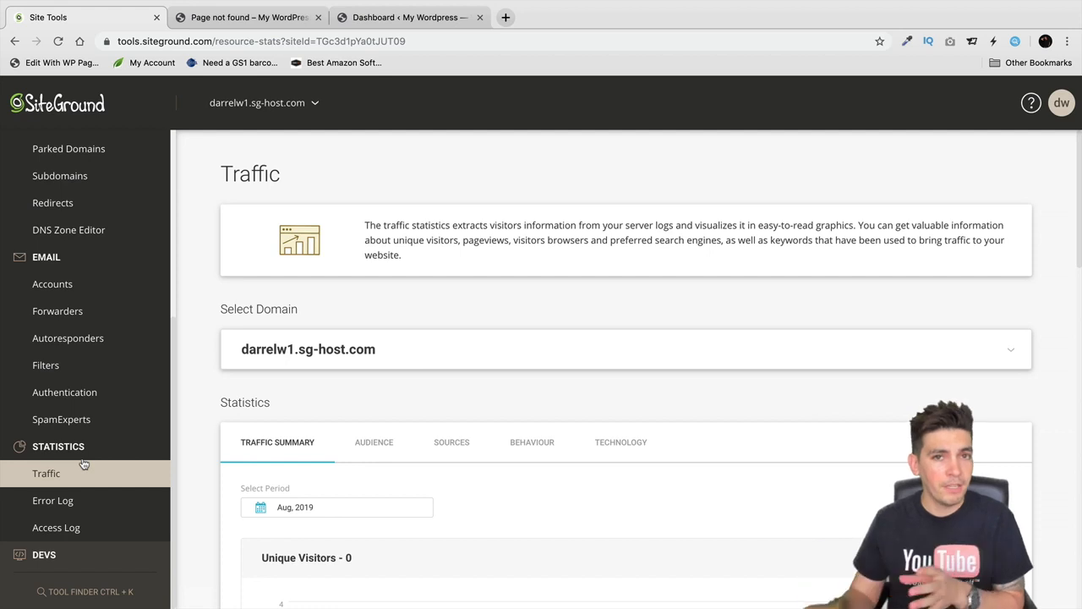
scroll(85, 461, "up", 5)
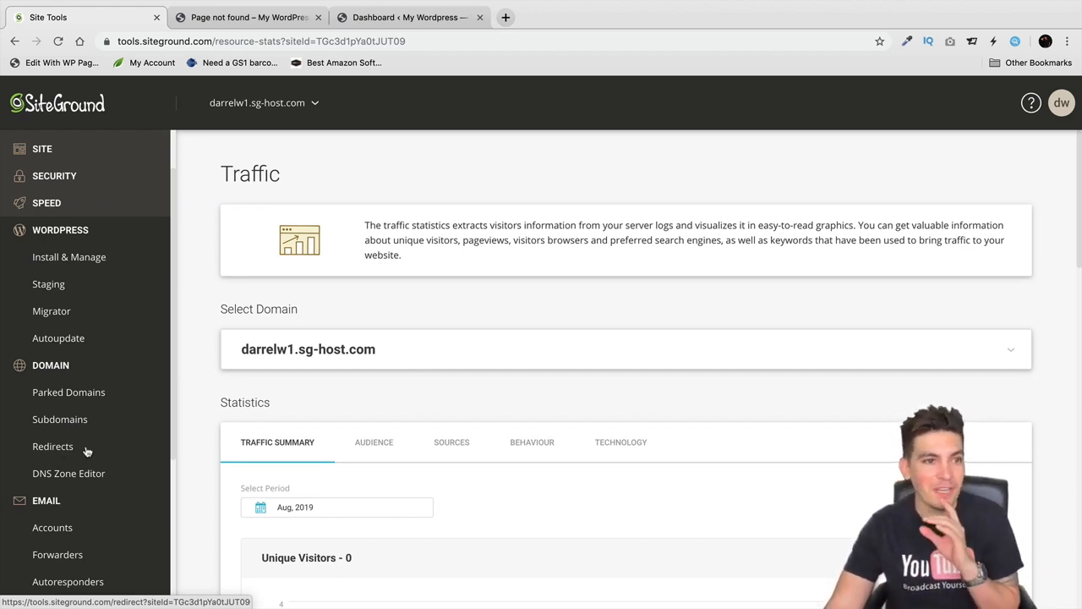
left_click(59, 150)
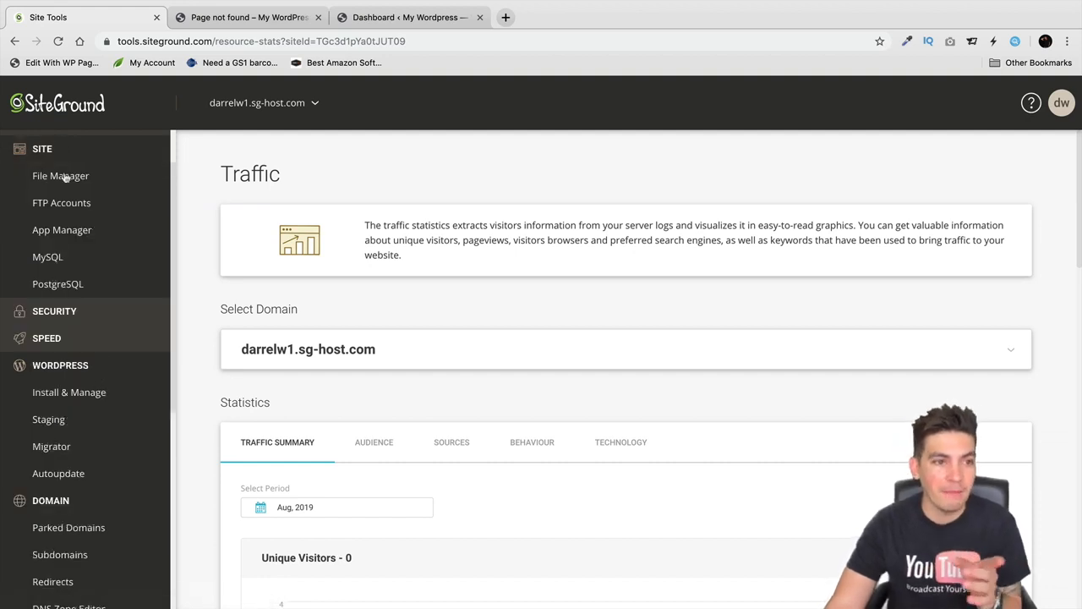
- Browse File Manager, FTP Accounts and App Manager, then open the MySQL Manager
left_click(65, 178)
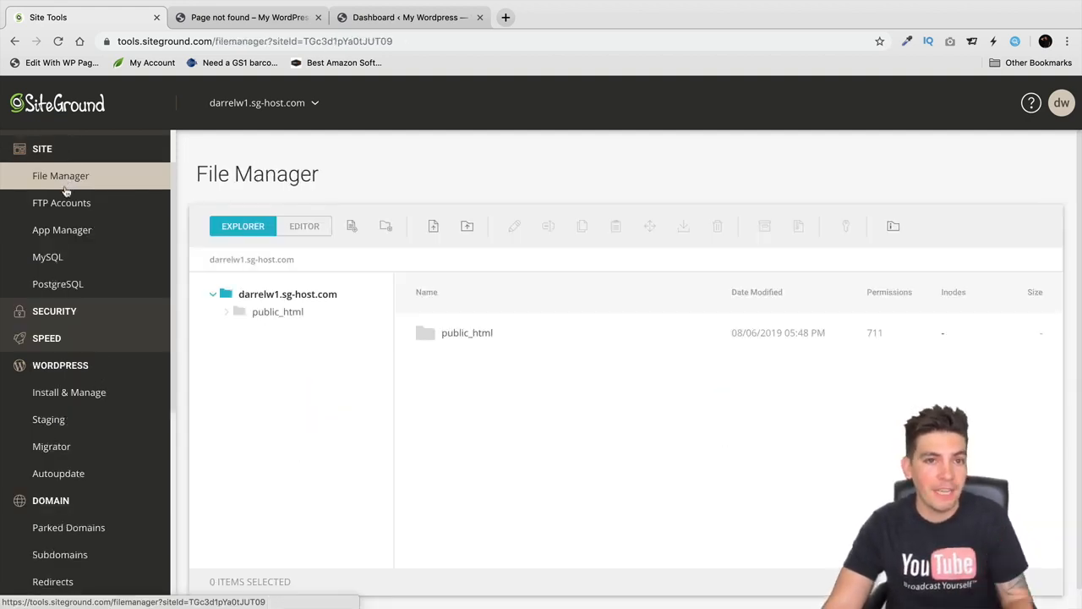
left_click(67, 205)
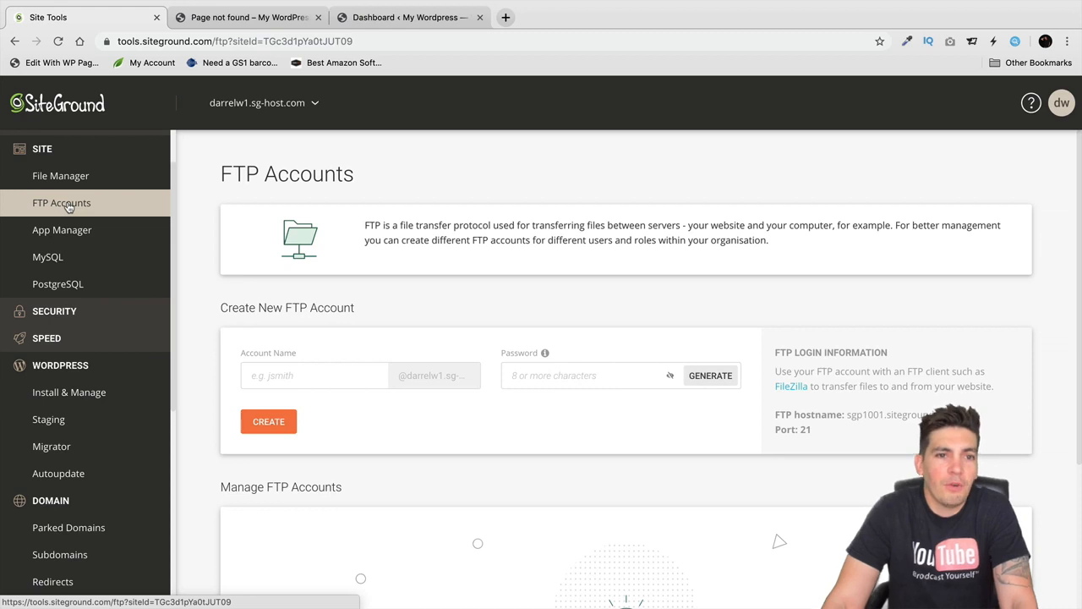
left_click(84, 233)
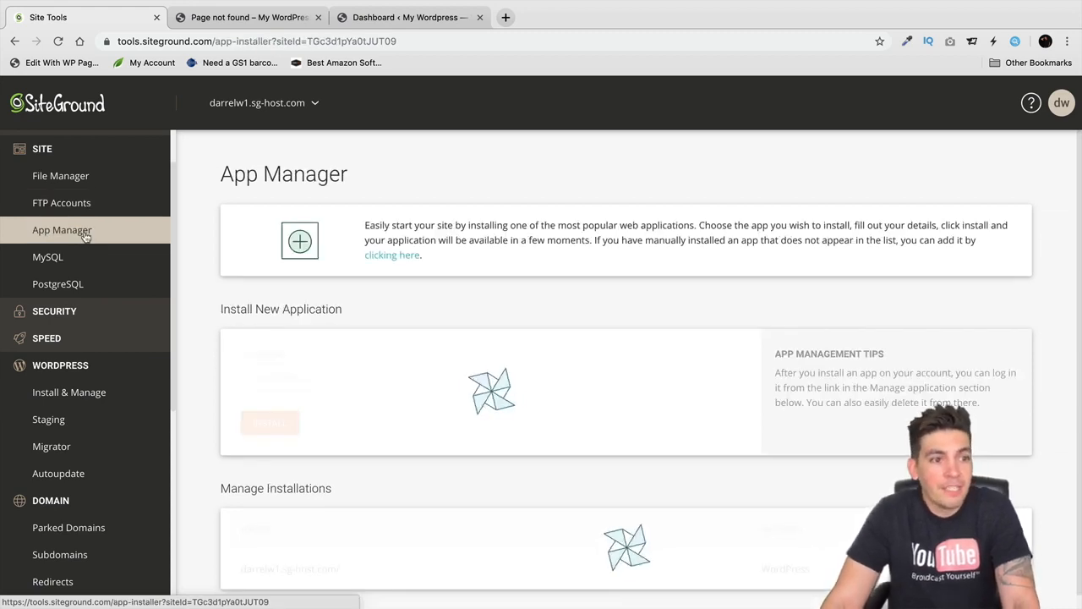
left_click(83, 256)
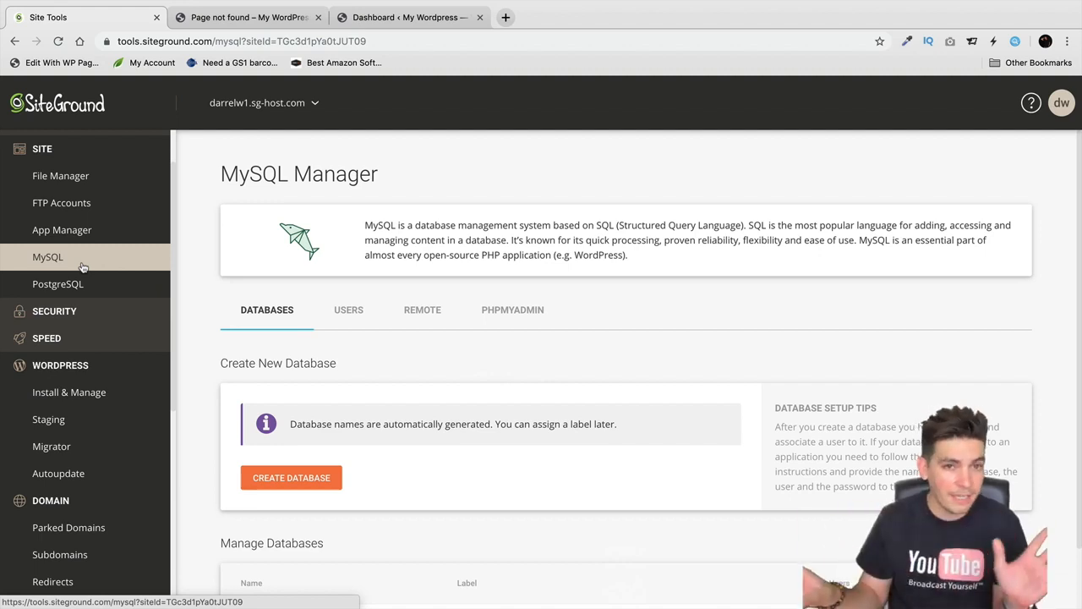
scroll(84, 279, "down", 3)
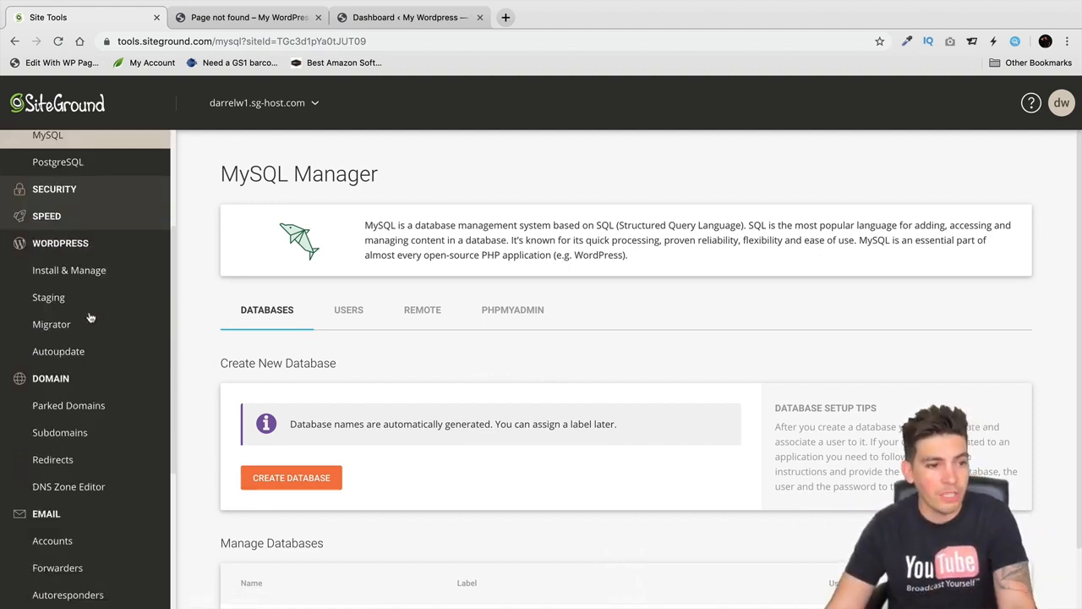
left_click(98, 273)
- Tour the Security tools: Backups, SSL Manager, HTTPS Enforce and Blocked IPs
left_click(75, 188)
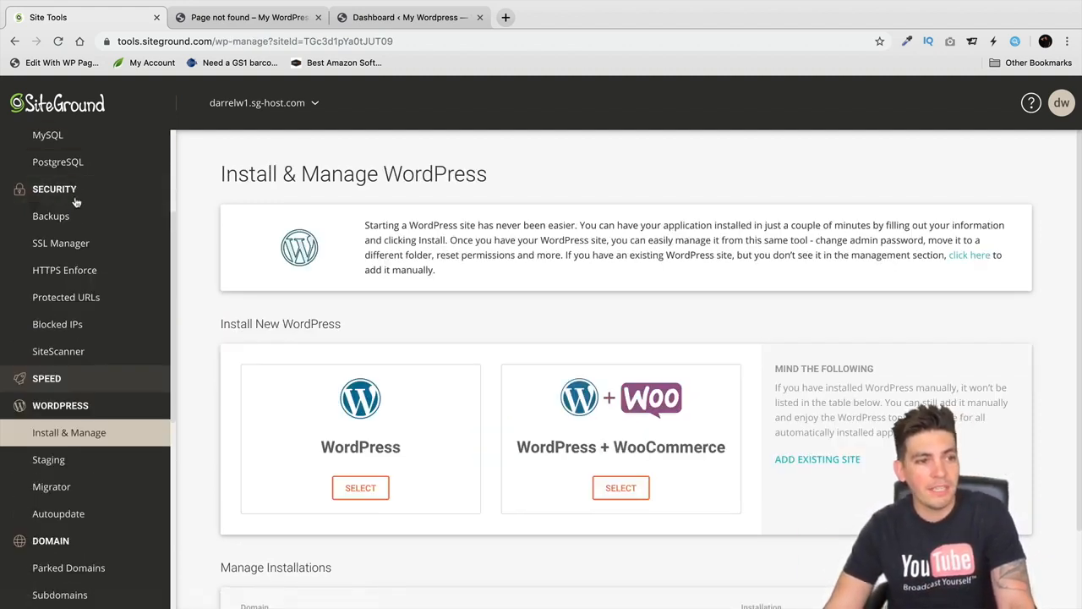
left_click(74, 244)
left_click(78, 218)
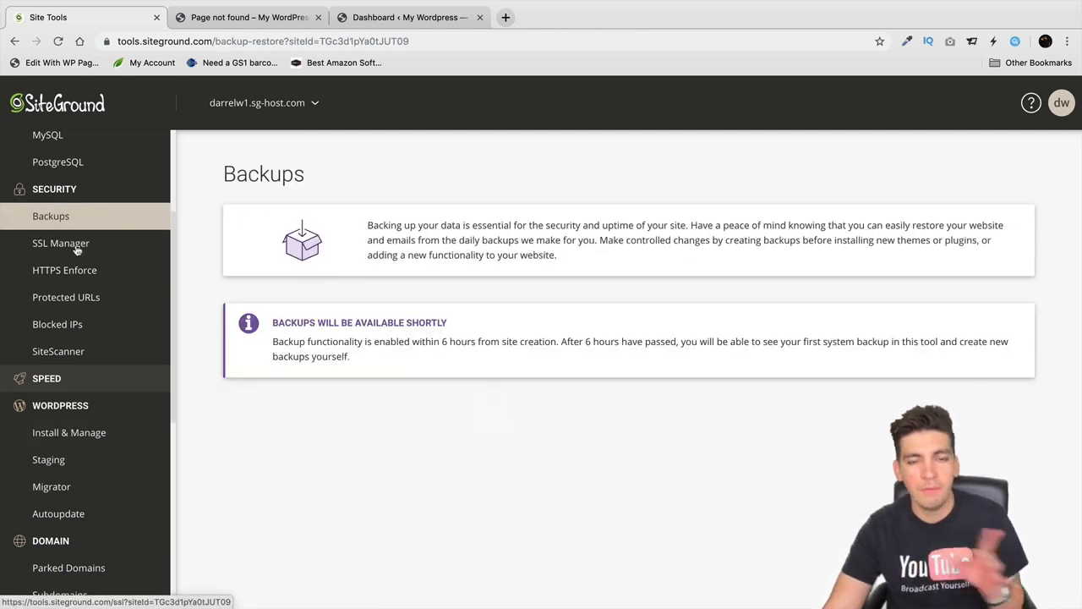
left_click(75, 246)
left_click(75, 269)
left_click(78, 324)
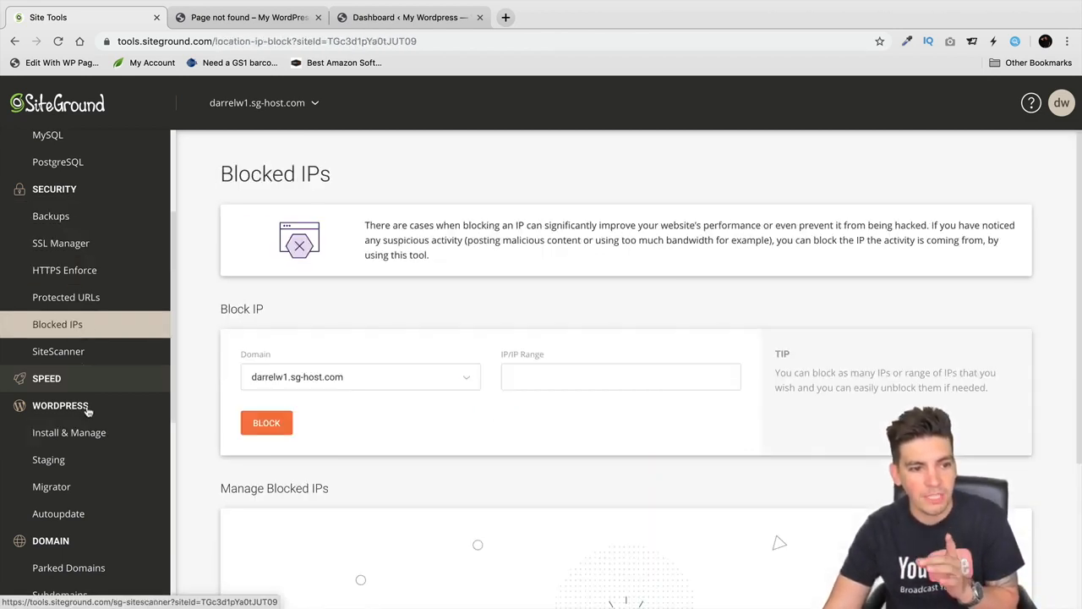
- Log in to the sg-host.com installation's WordPress admin from Install & Manage WordPress
left_click(91, 407)
left_click(95, 406)
left_click(89, 433)
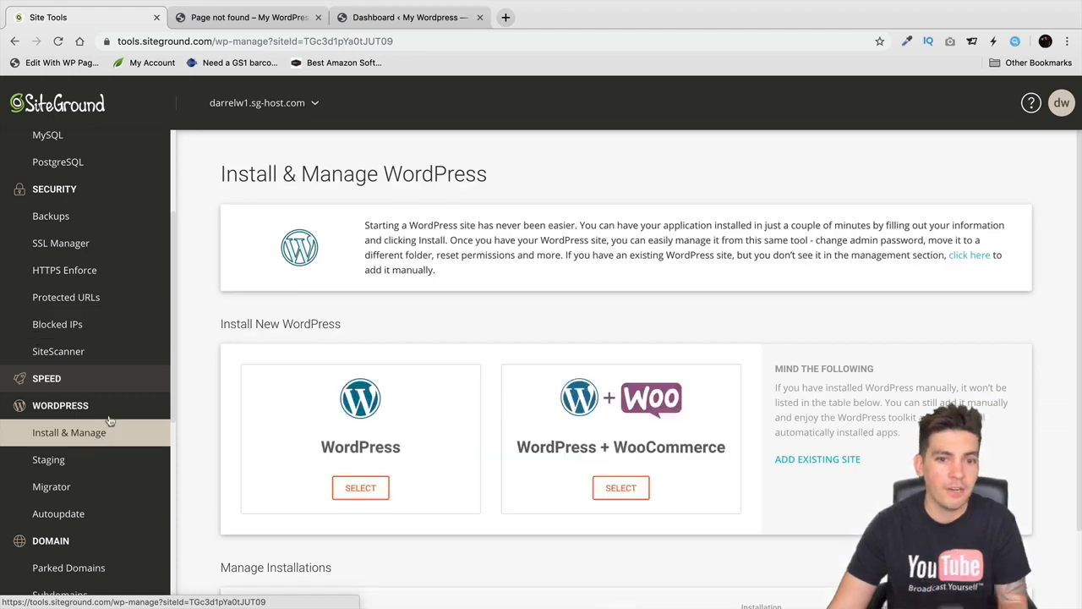
scroll(196, 381, "down", 2)
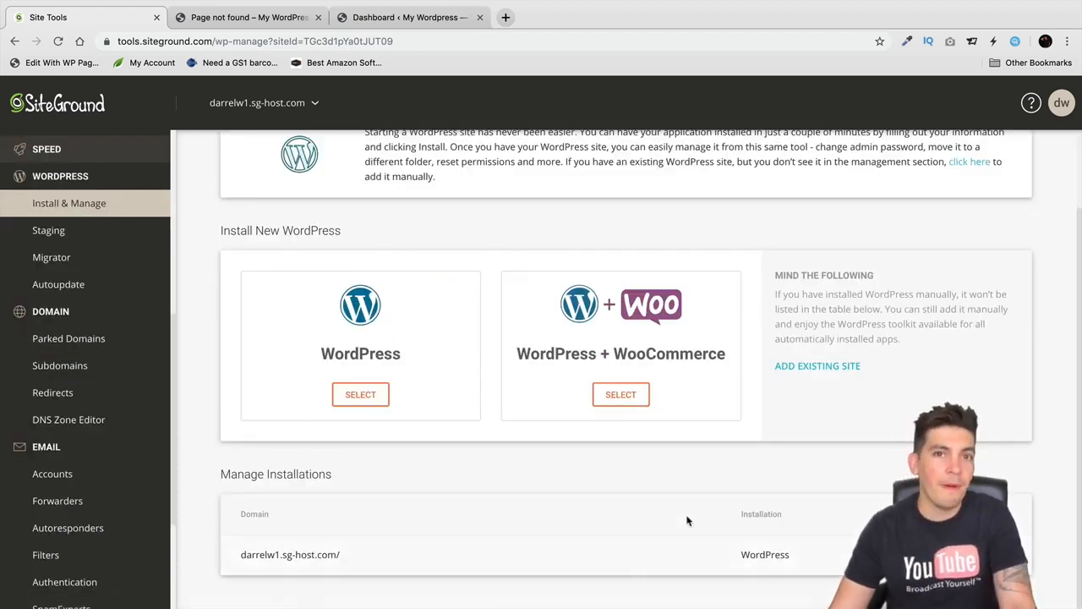
scroll(574, 580, "up", 2)
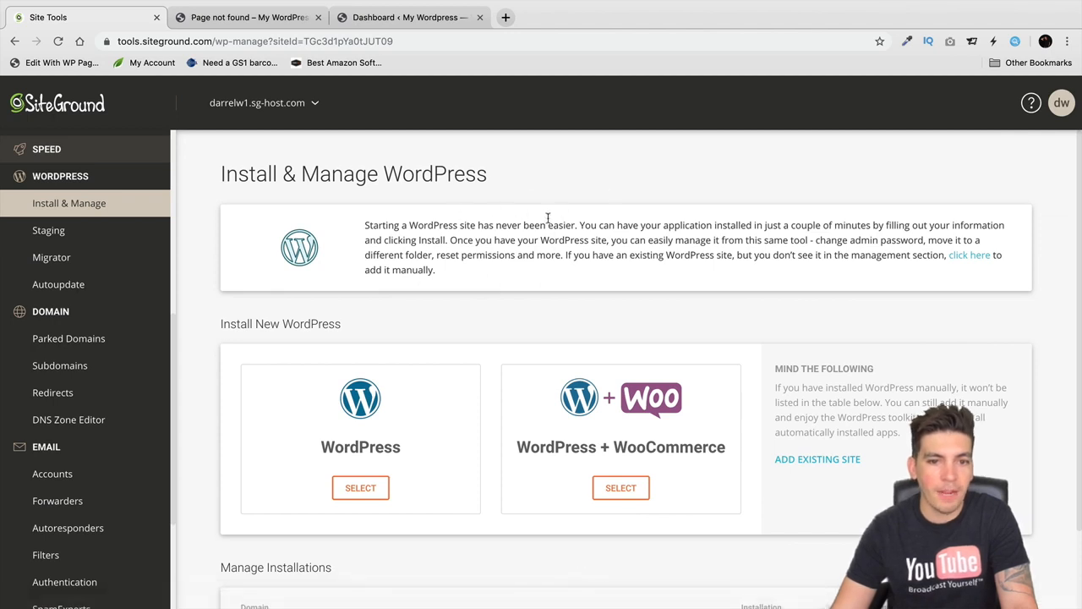
scroll(502, 236, "down", 2)
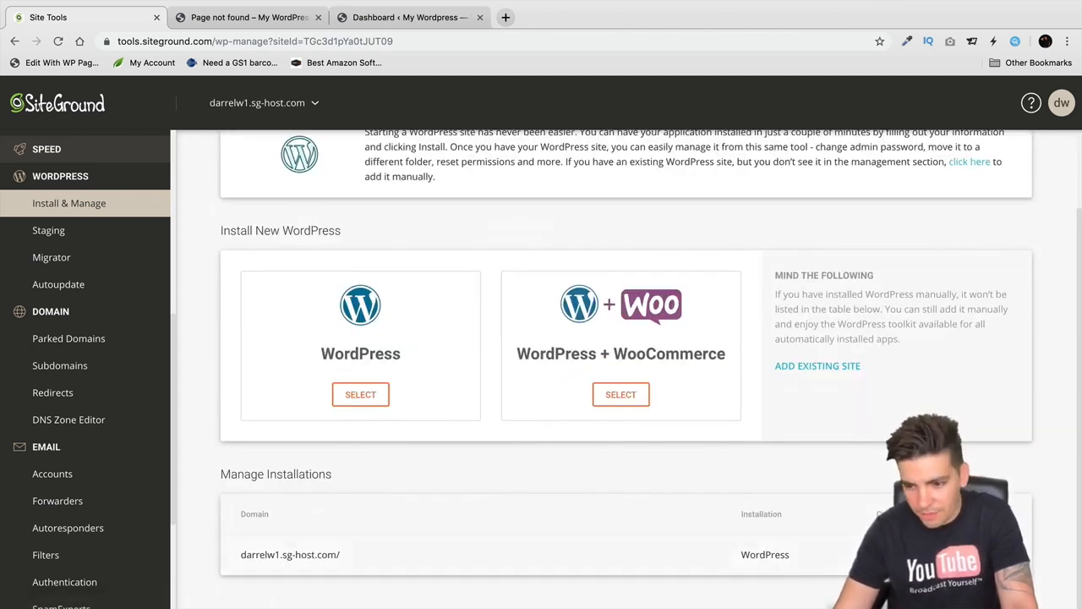
left_click(887, 556)
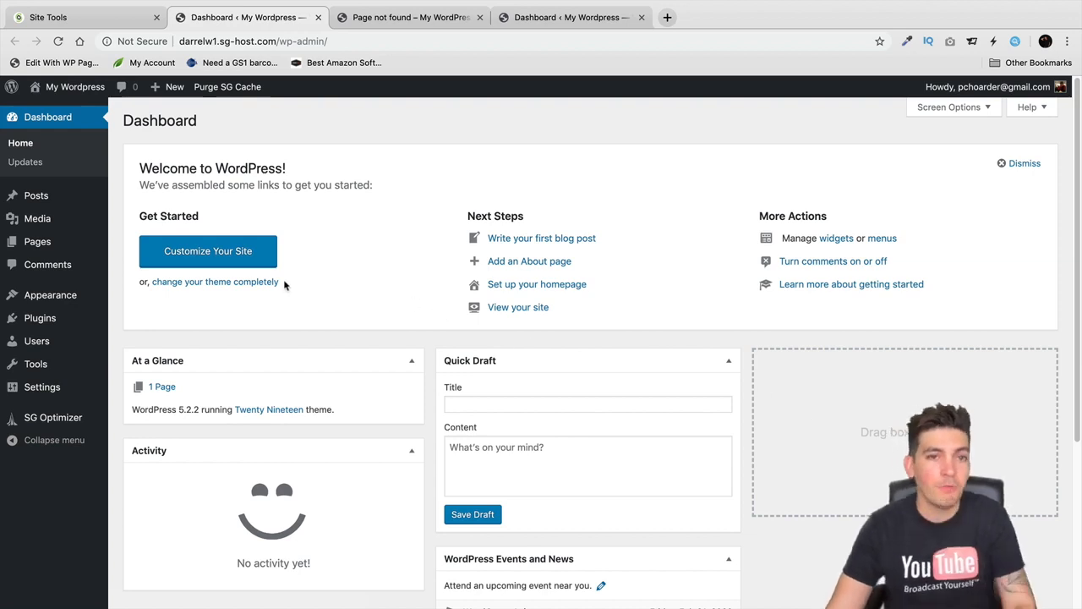
- Visit the live site from the admin bar, showing the 'Nothing Found' front page
left_click(93, 110)
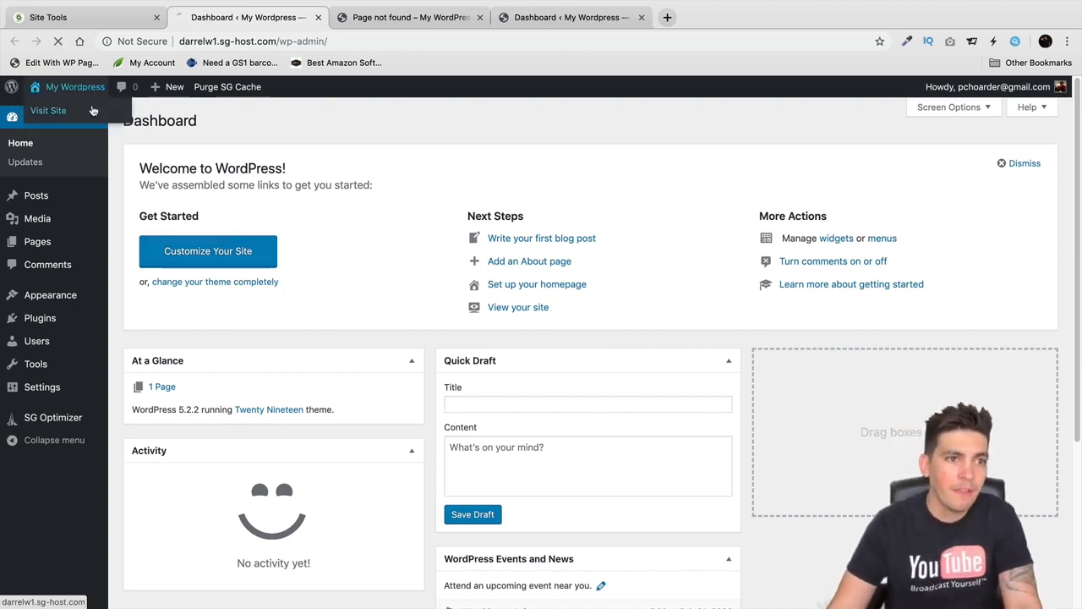